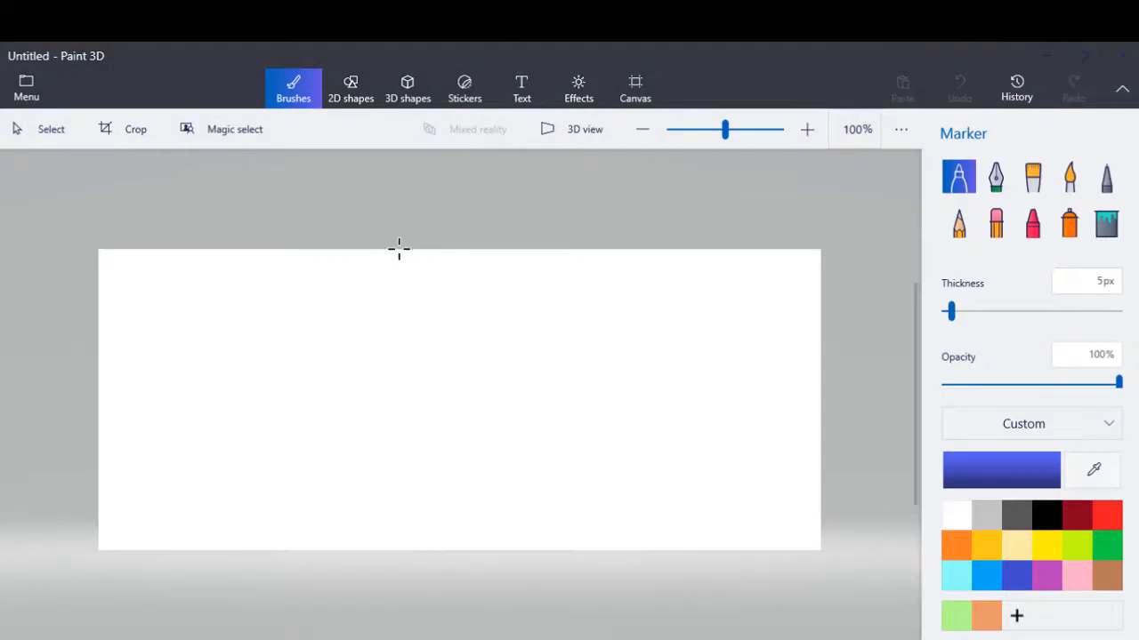
Insert the portrait photo of the person in the blue cap from a subfolder of the Family pictures folder.
key(ctrl+o)
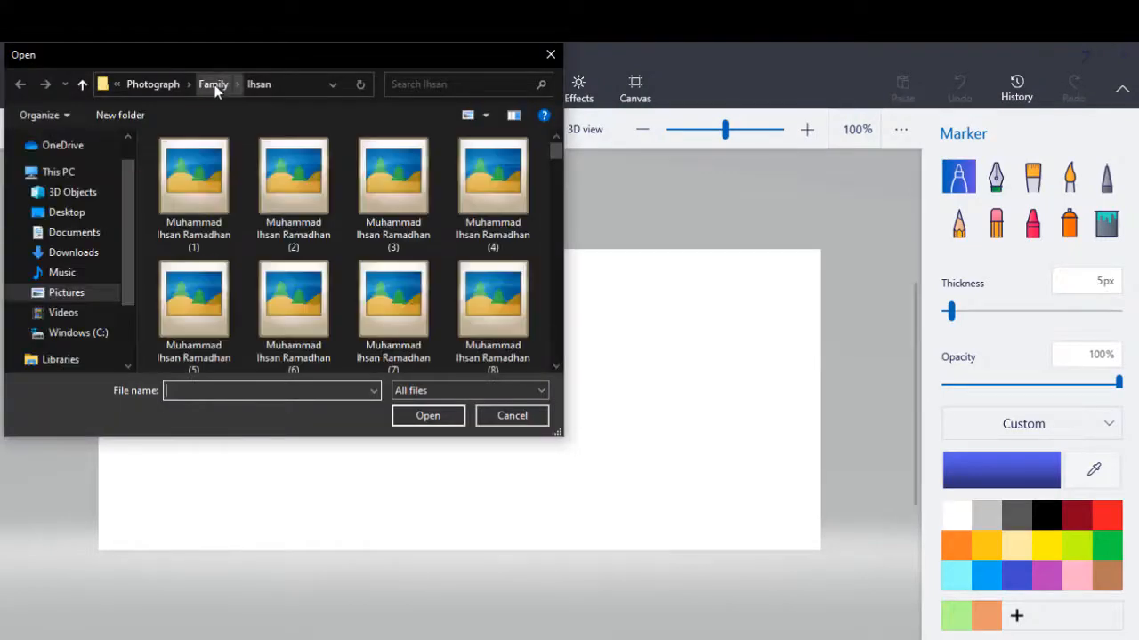
click(214, 86)
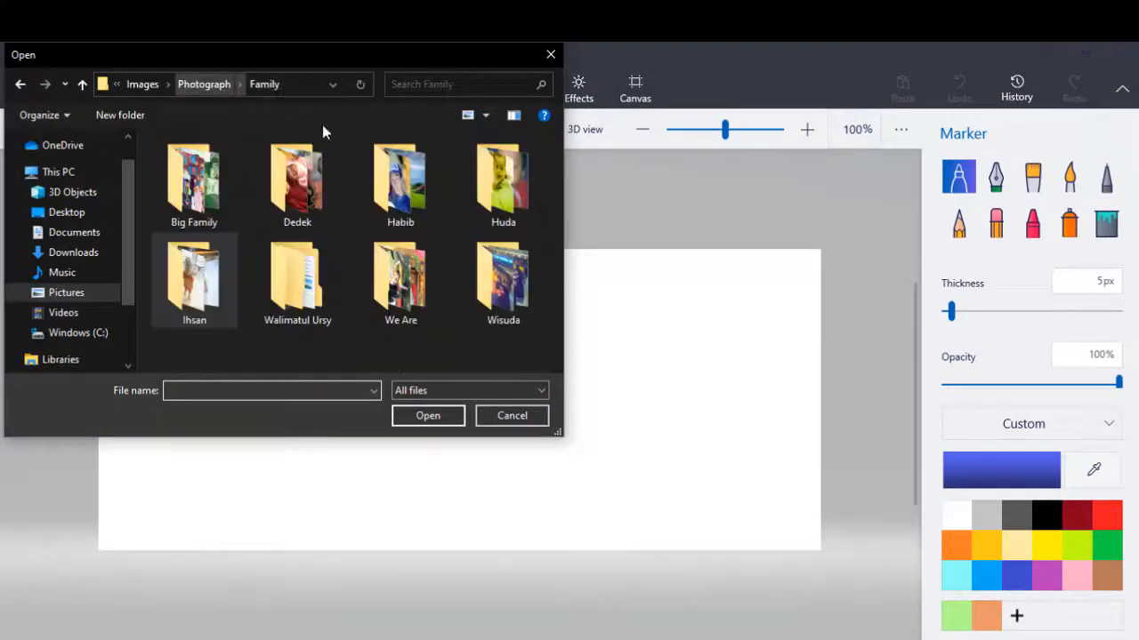
double_click(383, 181)
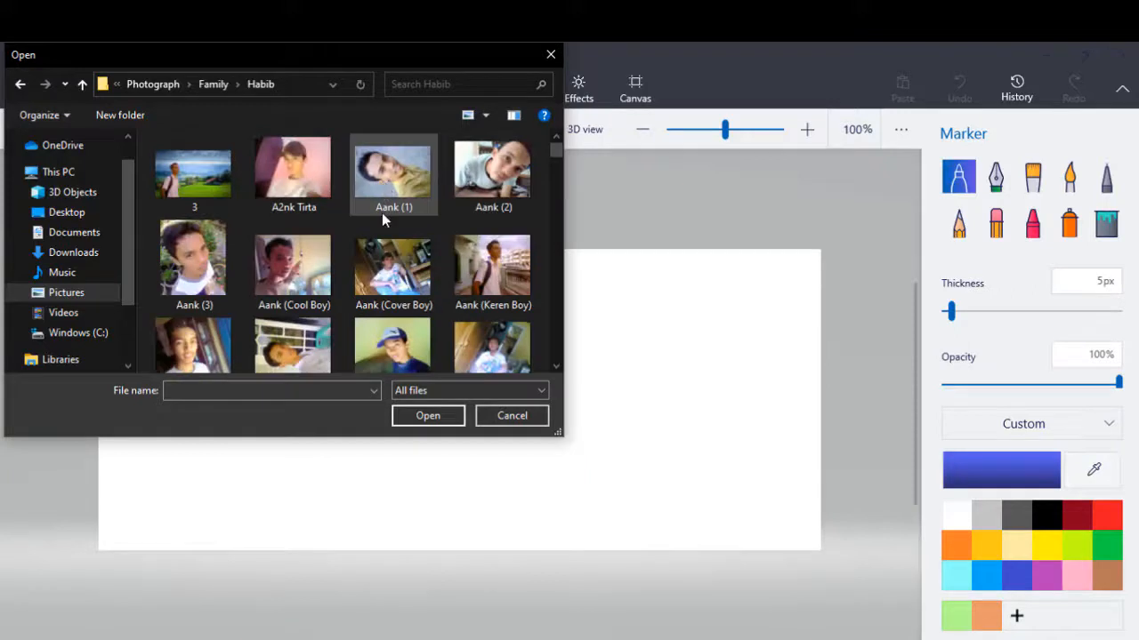
scroll(381, 212, down, 1)
click(410, 316)
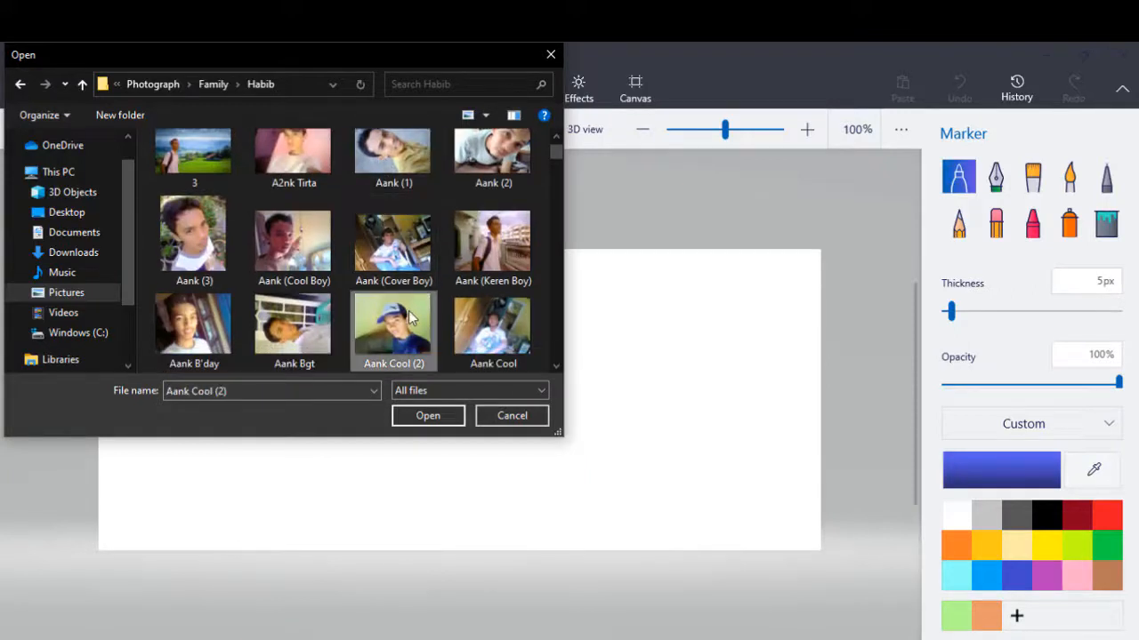
click(440, 415)
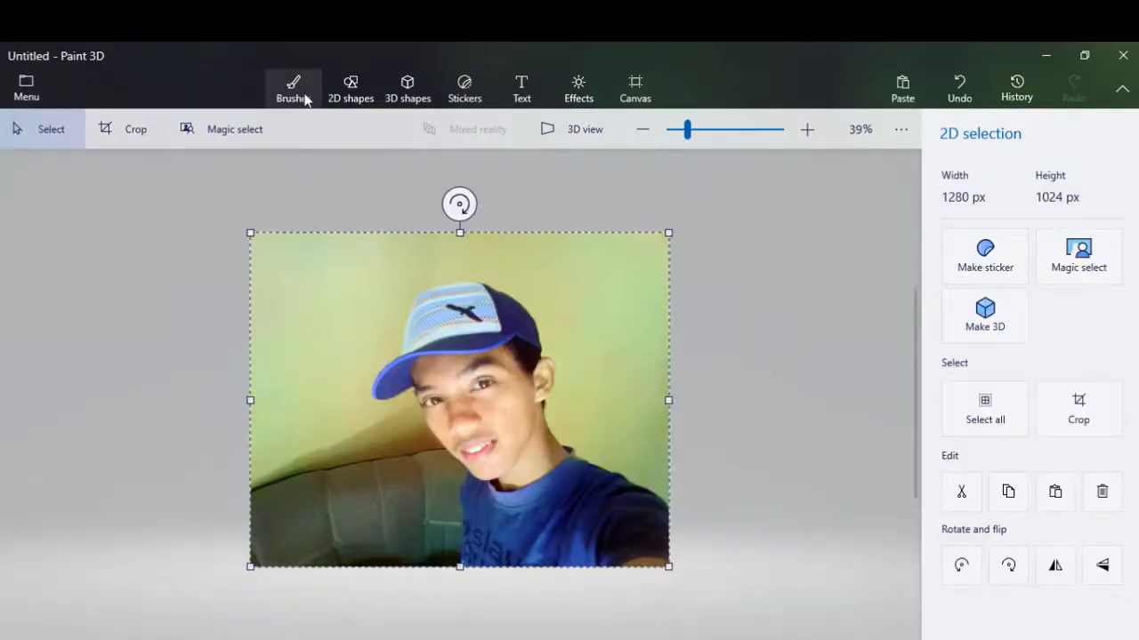
Try to recolour the photo's background by filling the wall and sofa areas with red at 15% tolerance.
click(295, 93)
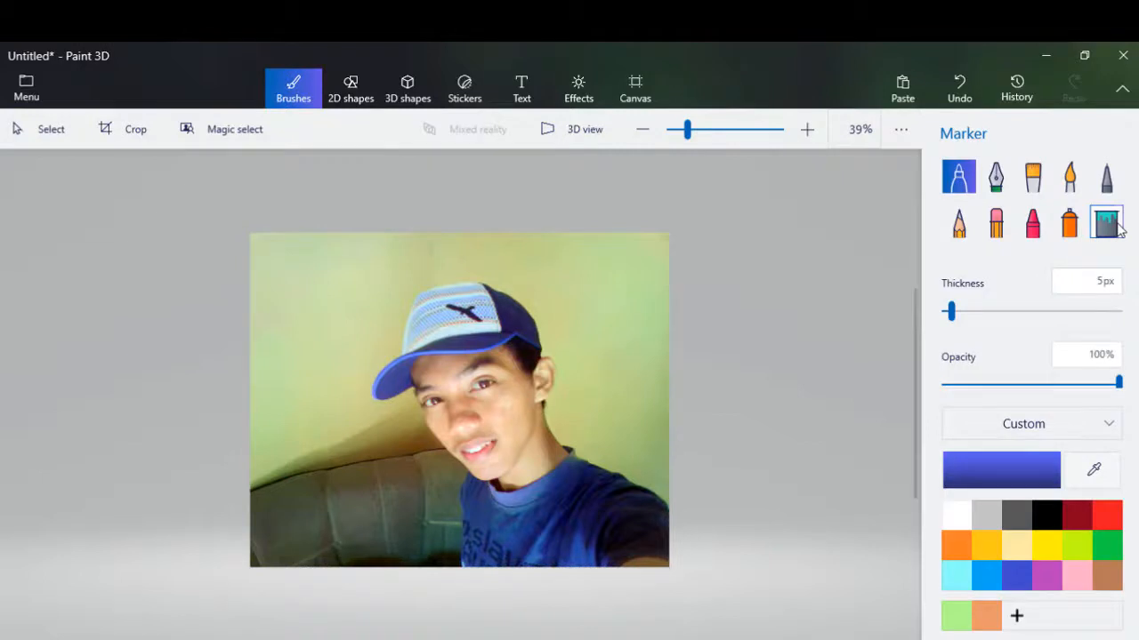
click(1108, 224)
click(1107, 514)
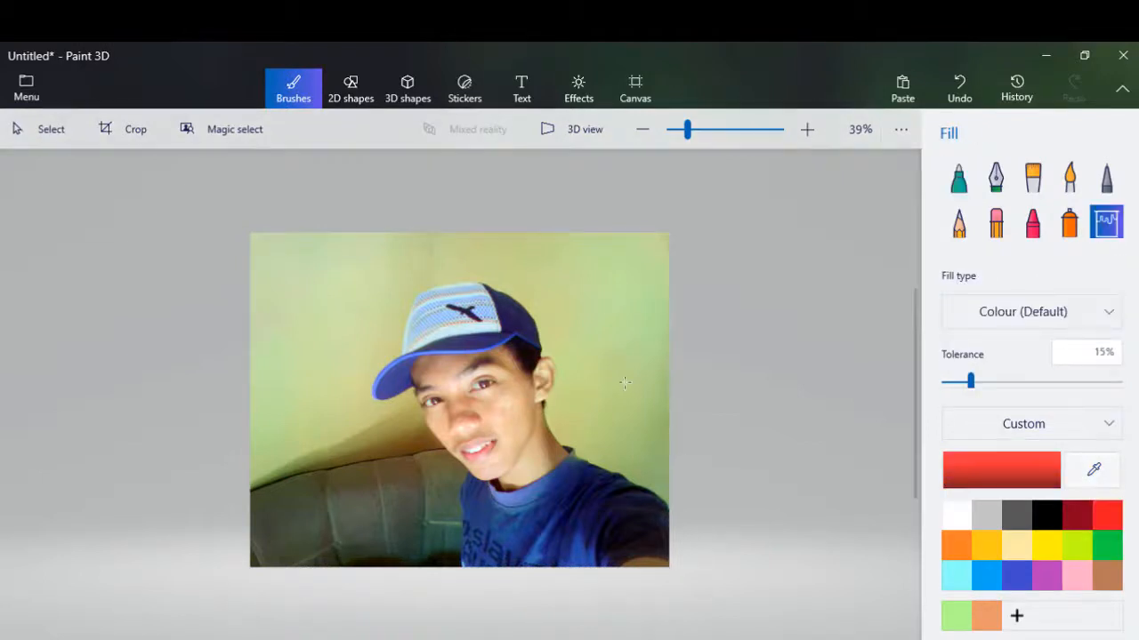
click(633, 281)
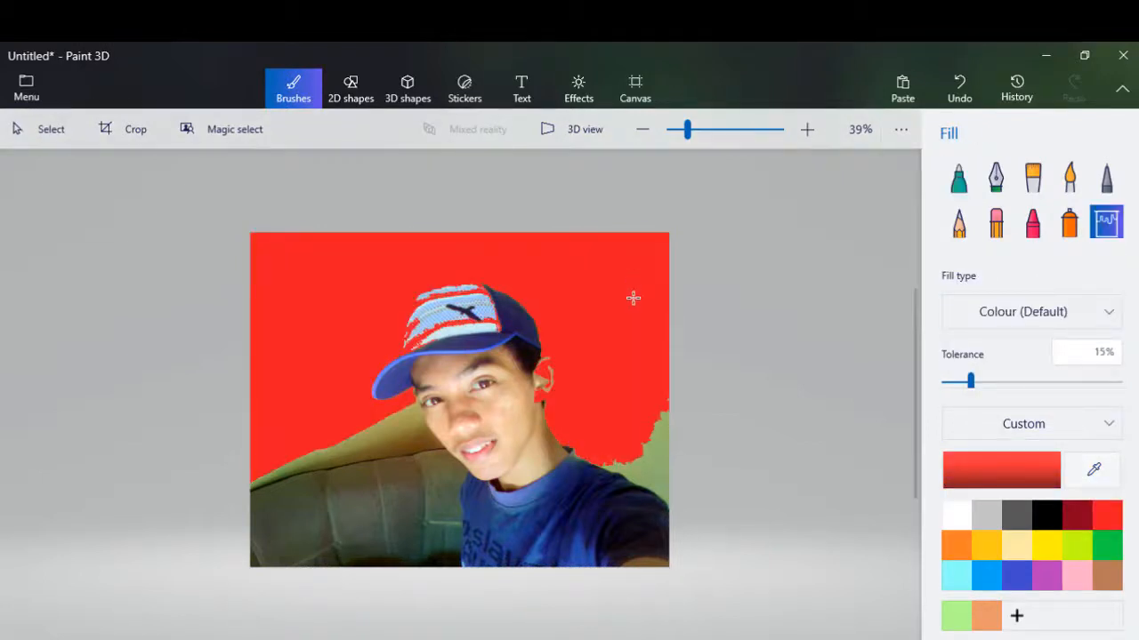
click(401, 469)
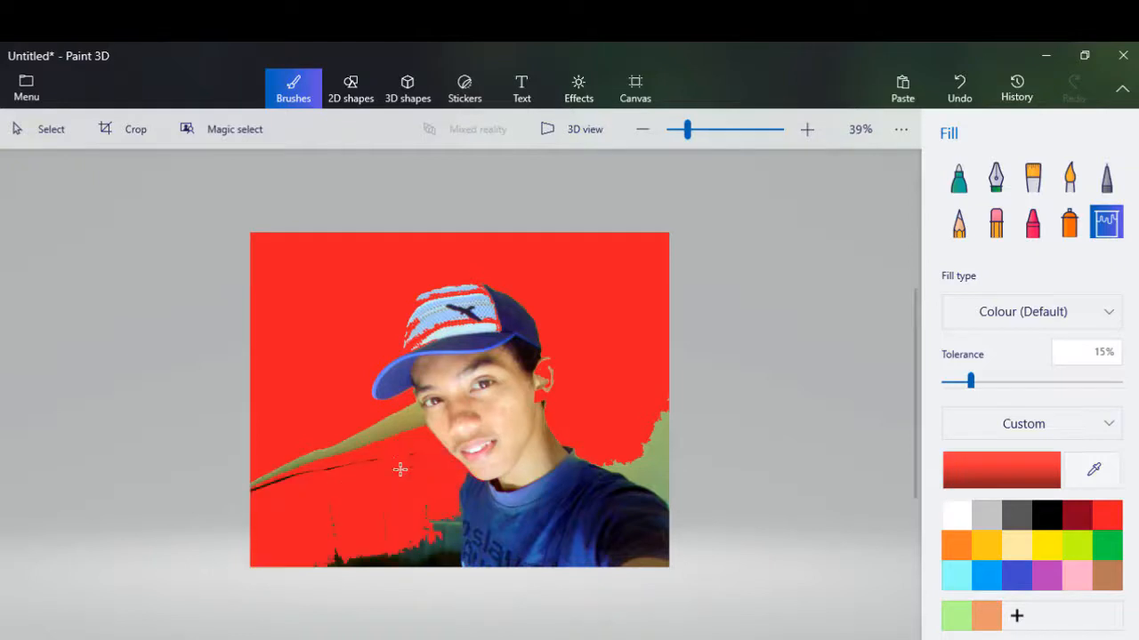
click(646, 467)
click(397, 419)
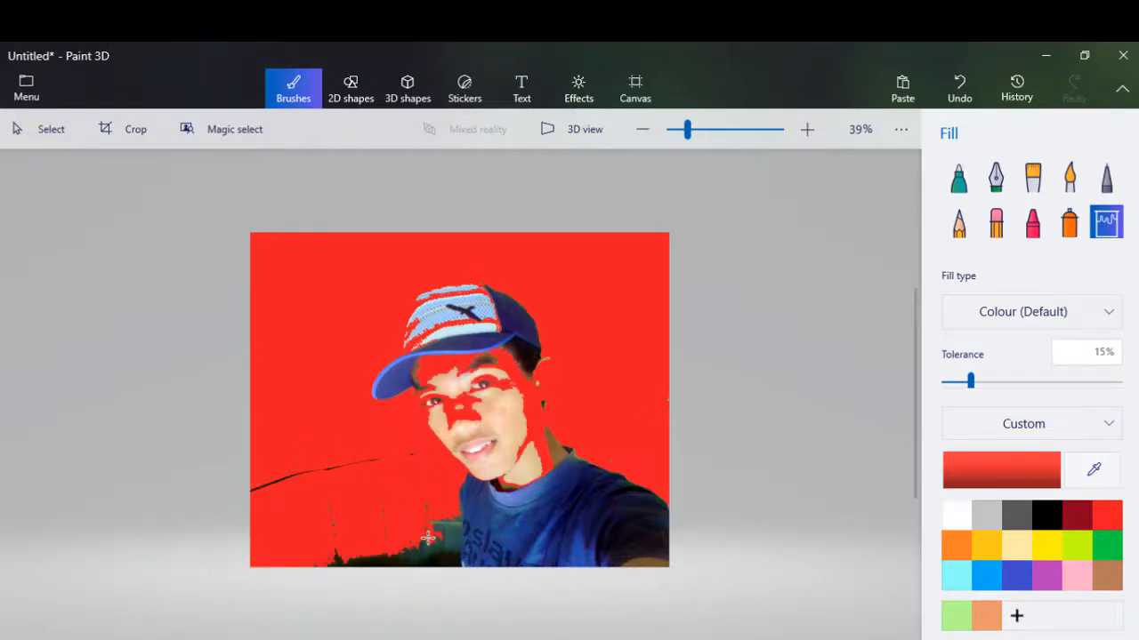
click(443, 546)
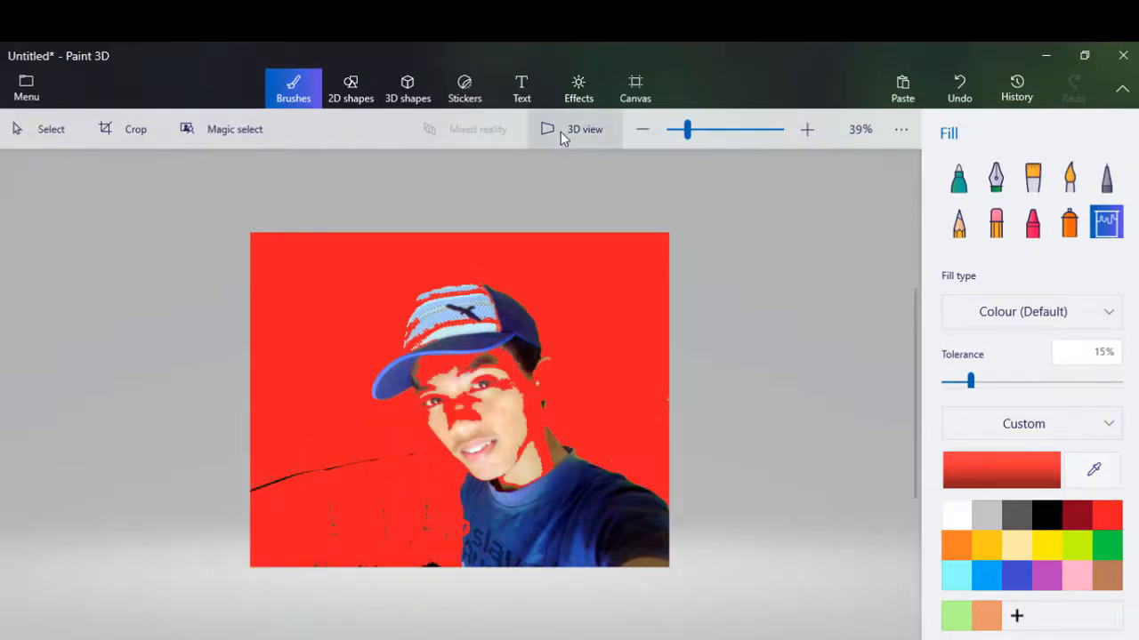
Undo all the red fills on the photo.
click(958, 84)
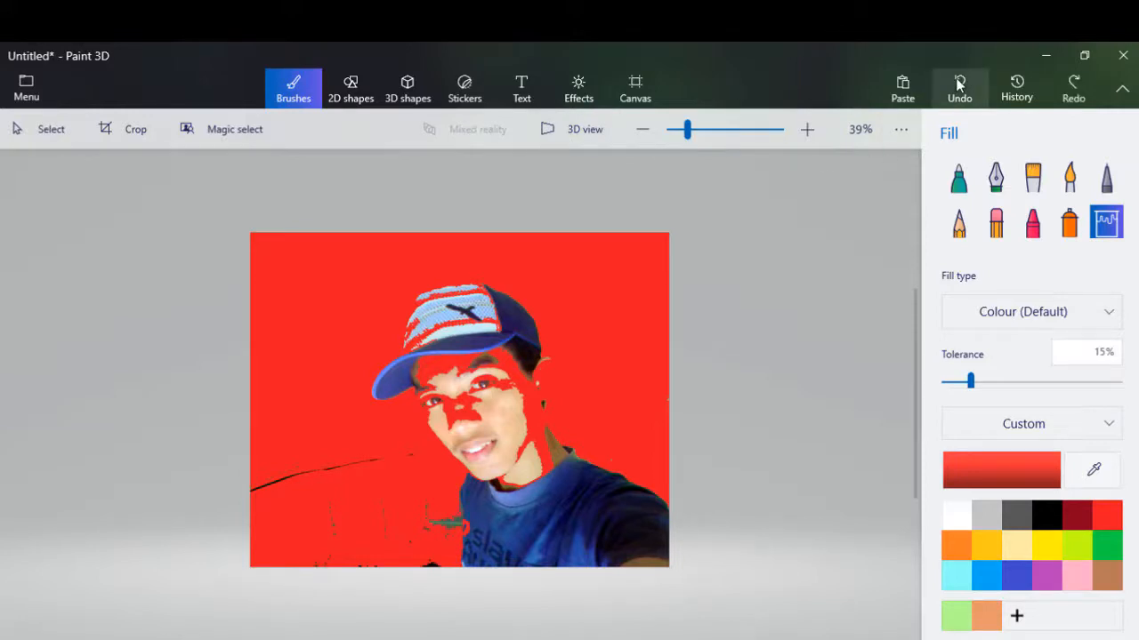
click(958, 84)
click(958, 83)
click(958, 83)
click(958, 84)
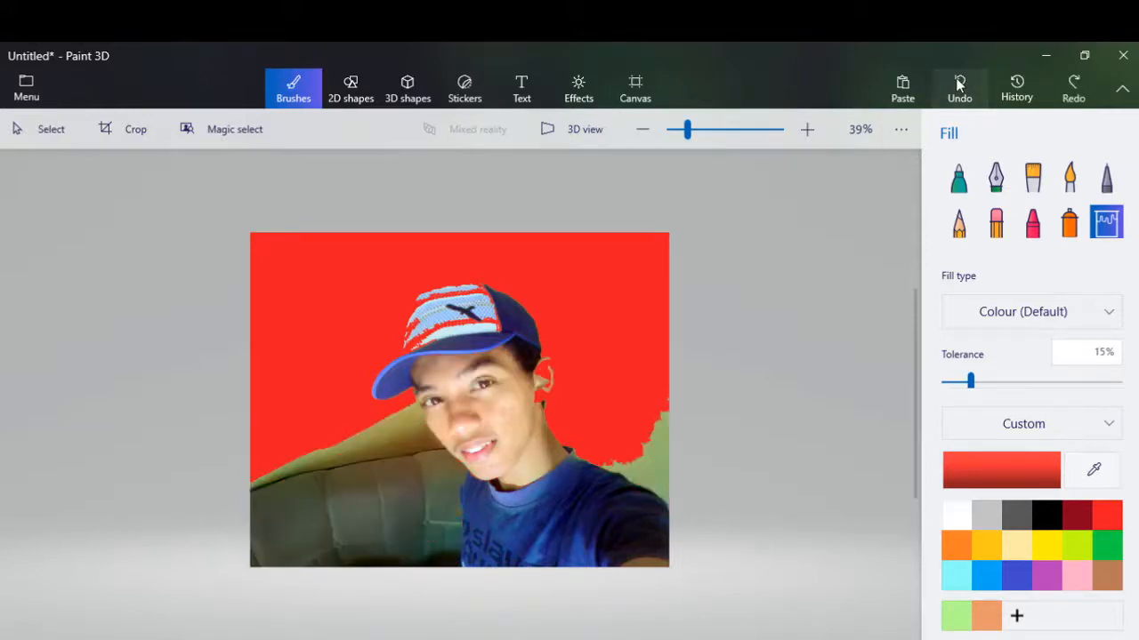
click(958, 83)
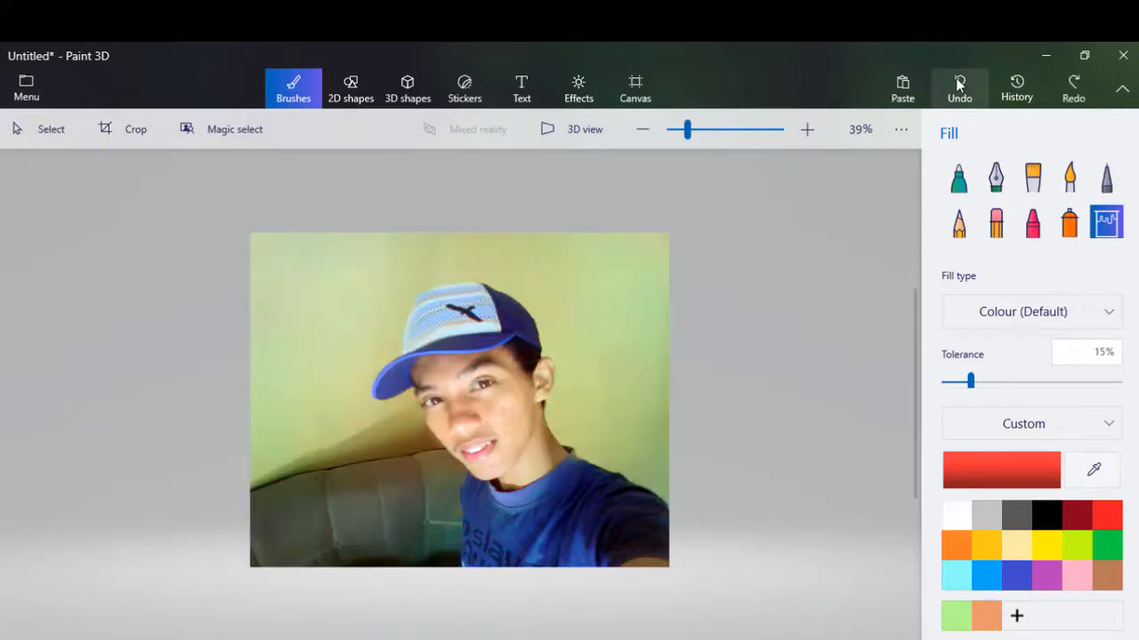
Start a Magic select cutout with the focus area narrowed to the person at its left and top sides.
click(257, 130)
drag(255, 402, 365, 399)
drag(516, 221, 518, 275)
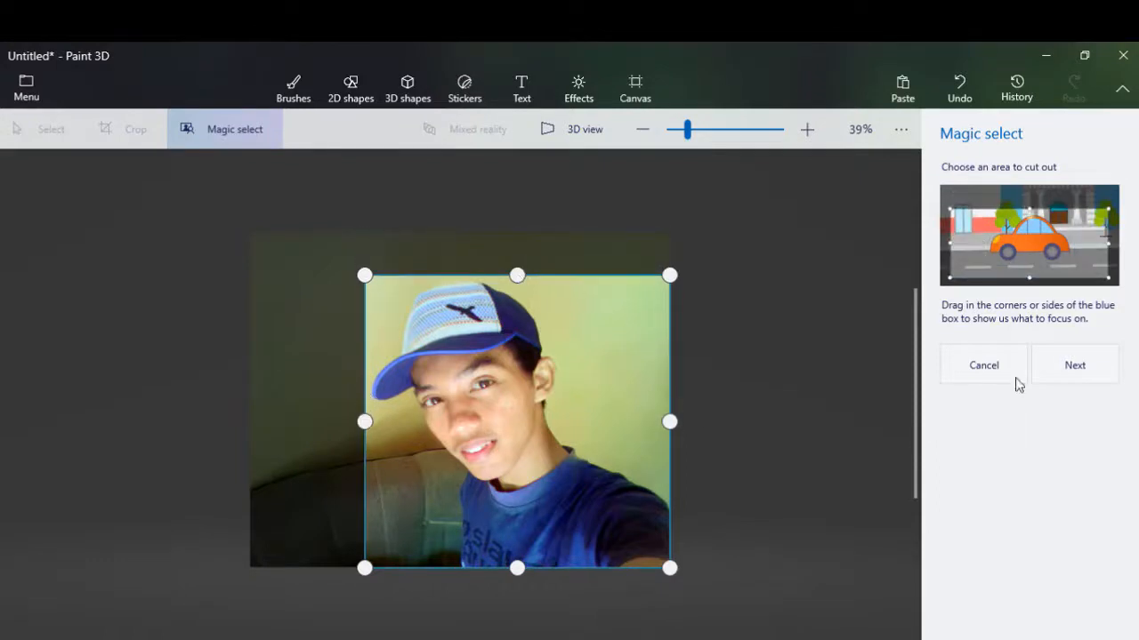
click(1091, 372)
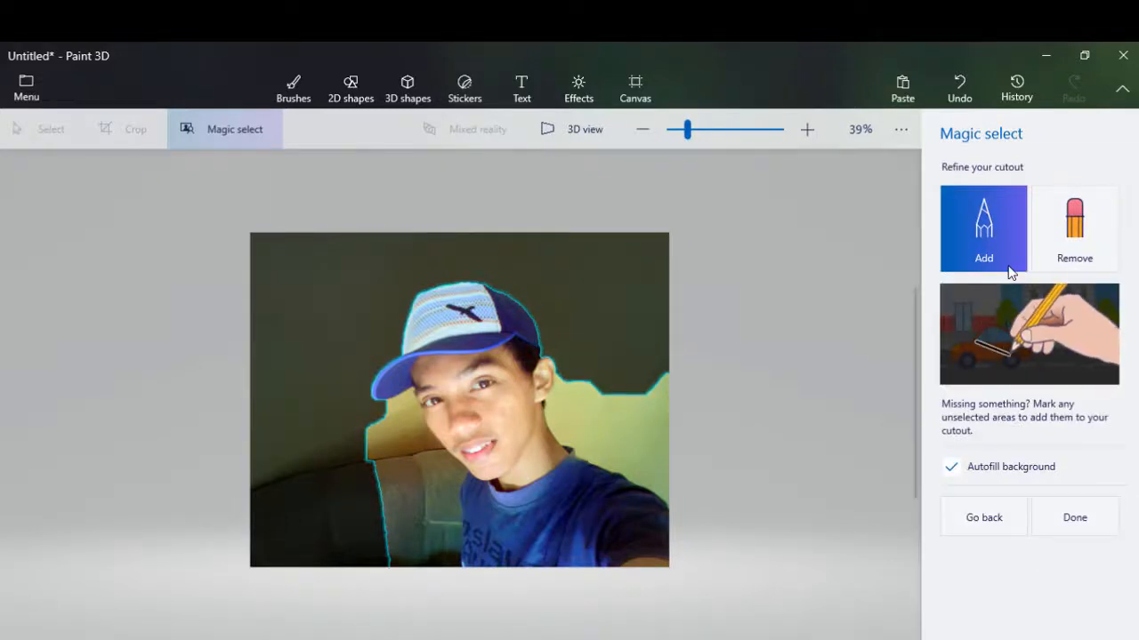
Remove the leftover sofa and wall areas from the cutout, then finish it and move the person off the photo to its right.
click(1091, 225)
mouse_move(402, 402)
mouse_down()
mouse_move(433, 478)
mouse_move(437, 560)
mouse_up()
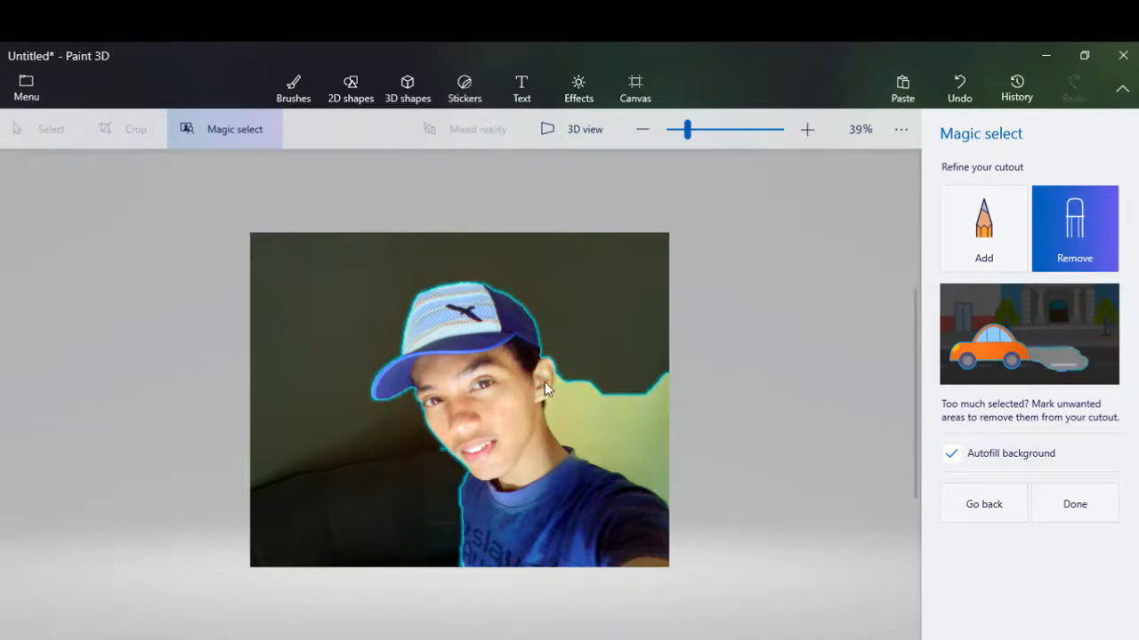
mouse_move(559, 363)
mouse_down()
mouse_move(563, 421)
mouse_move(624, 460)
mouse_move(674, 461)
mouse_up()
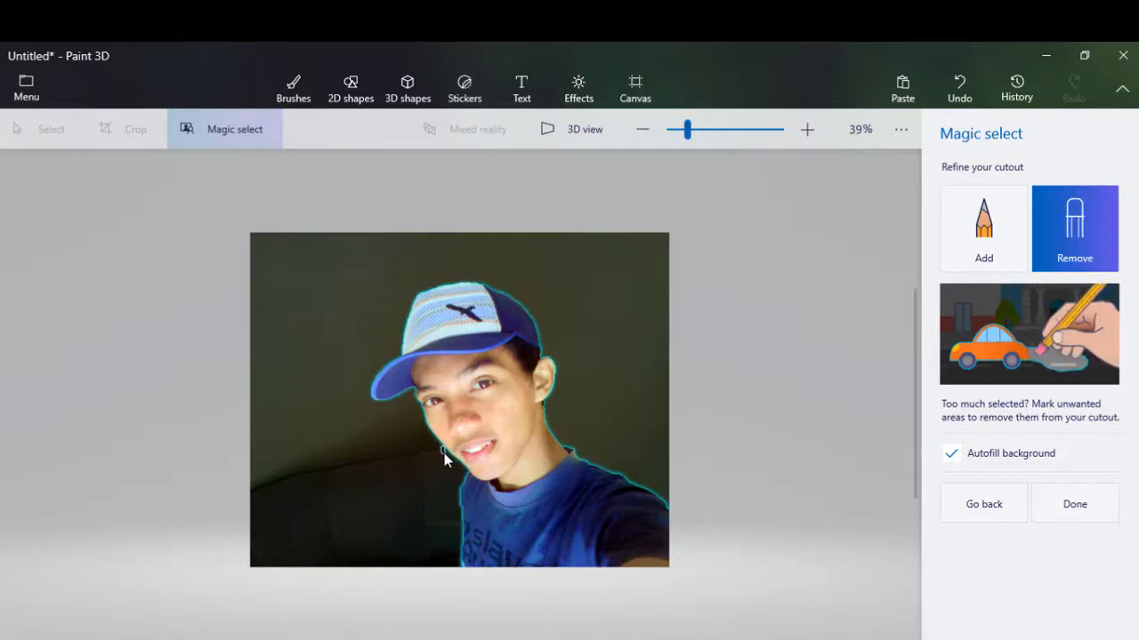
click(1064, 503)
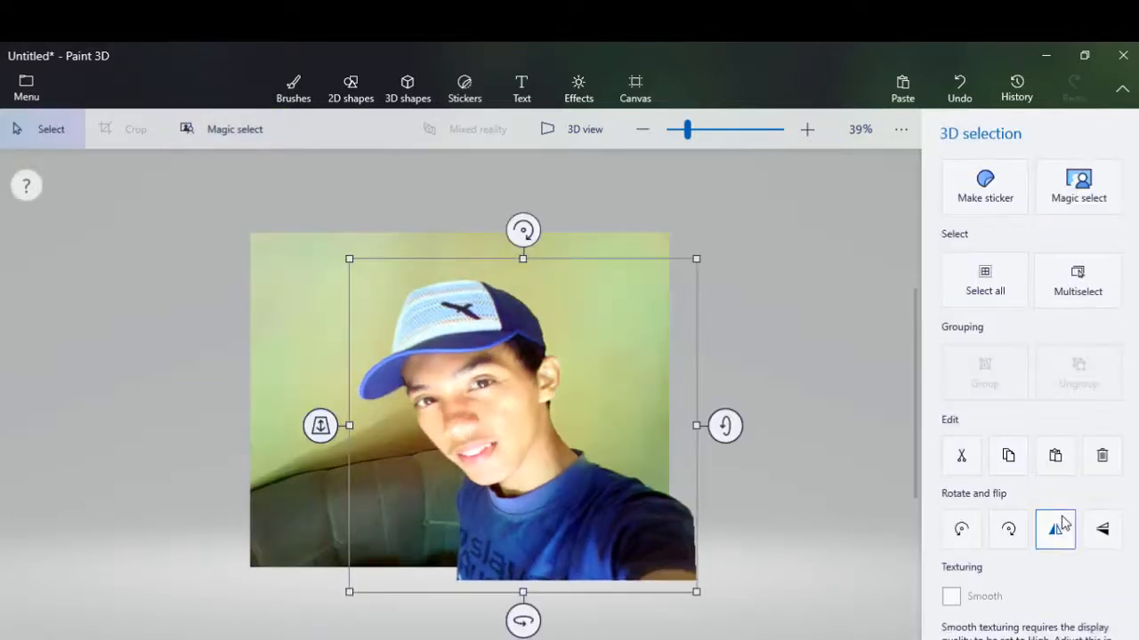
drag(584, 415, 832, 385)
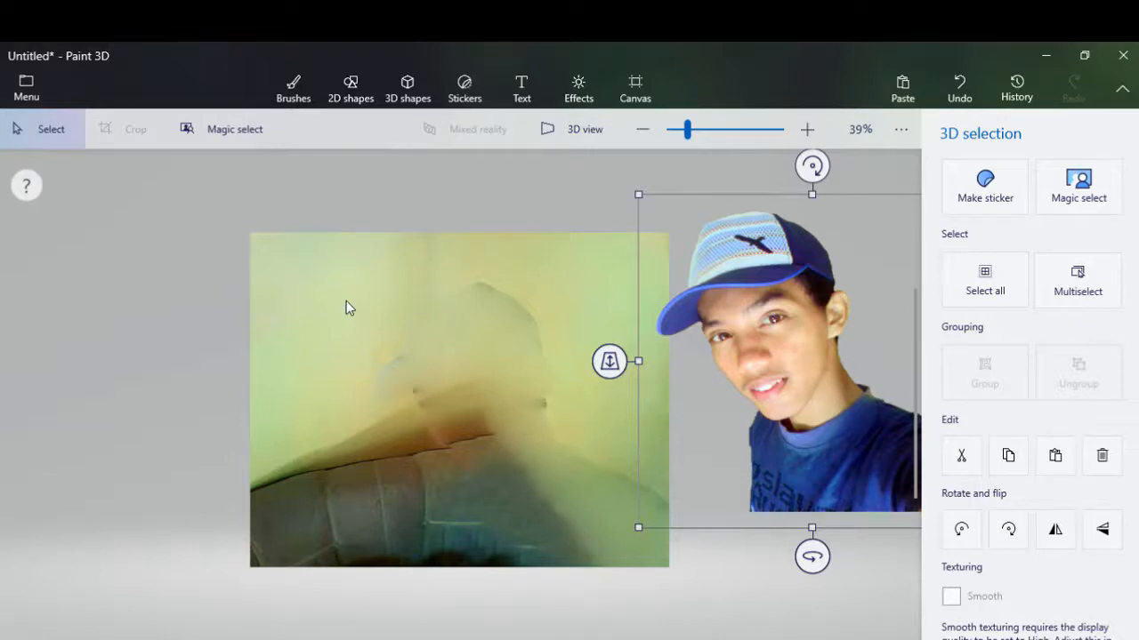
Extend the canvas upward and leftward with blank white space, and move the cutout fully clear of the canvas.
click(637, 89)
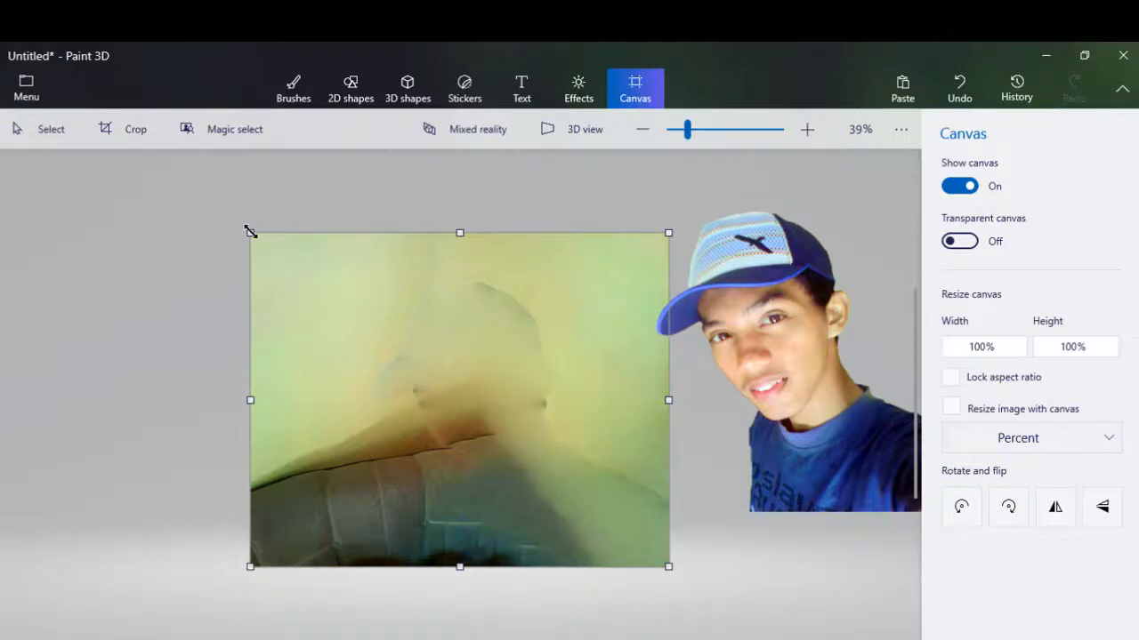
drag(455, 226, 456, 165)
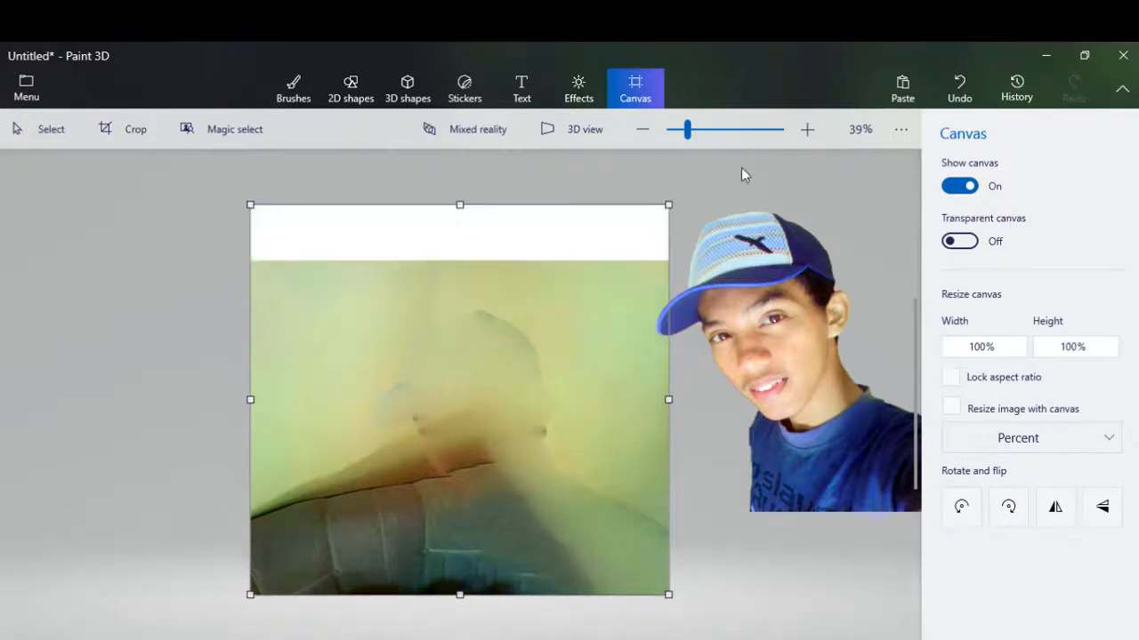
click(650, 139)
click(650, 139)
drag(328, 398, 238, 400)
drag(456, 258, 462, 208)
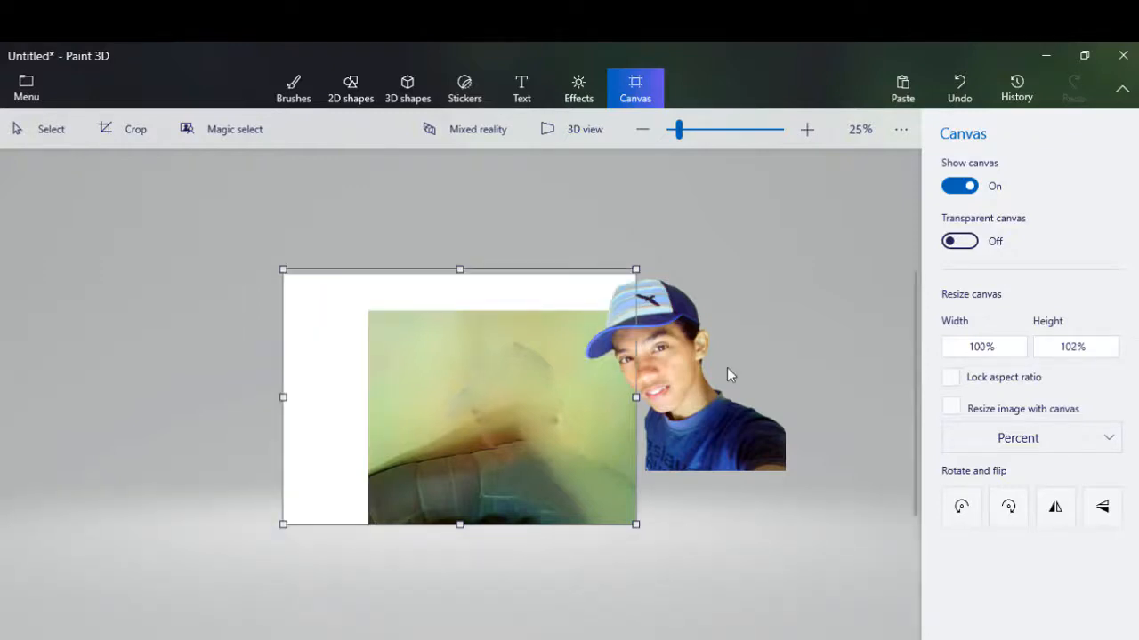
click(755, 464)
drag(774, 465, 830, 427)
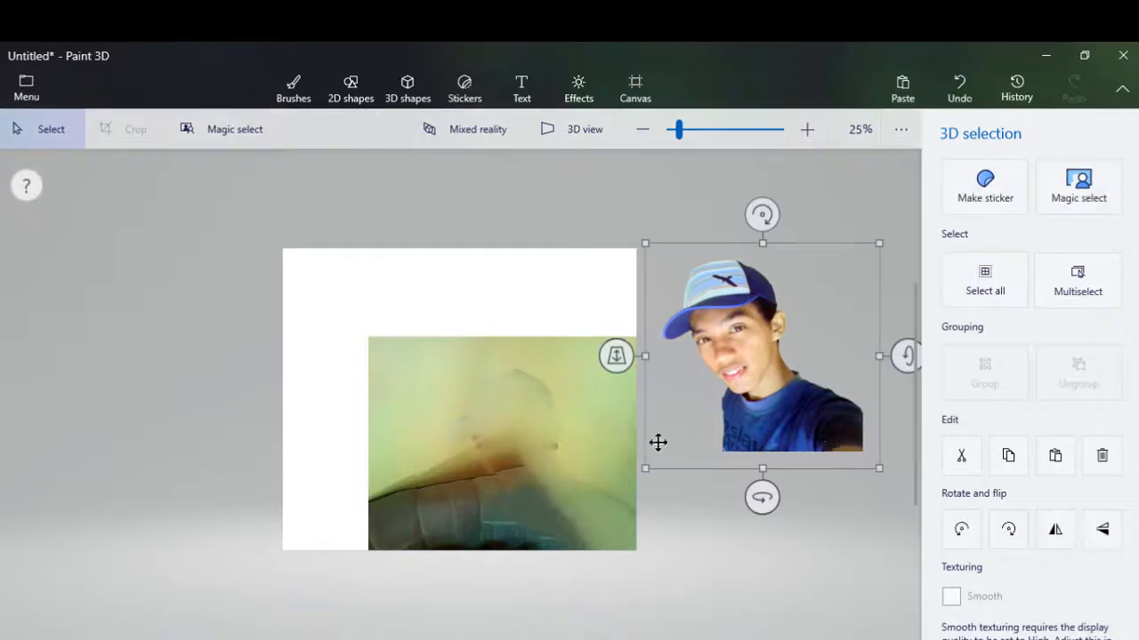
Crop the canvas to its blank 380 × 1444 px white strip and widen that strip to about 1868 px.
click(323, 351)
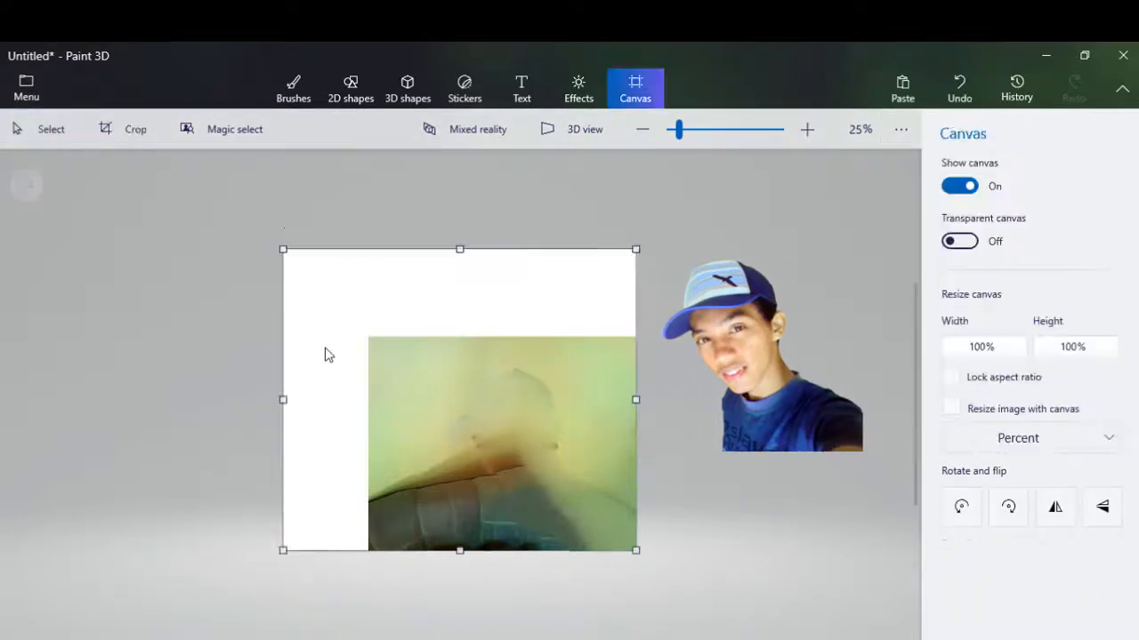
click(115, 133)
drag(648, 388, 362, 400)
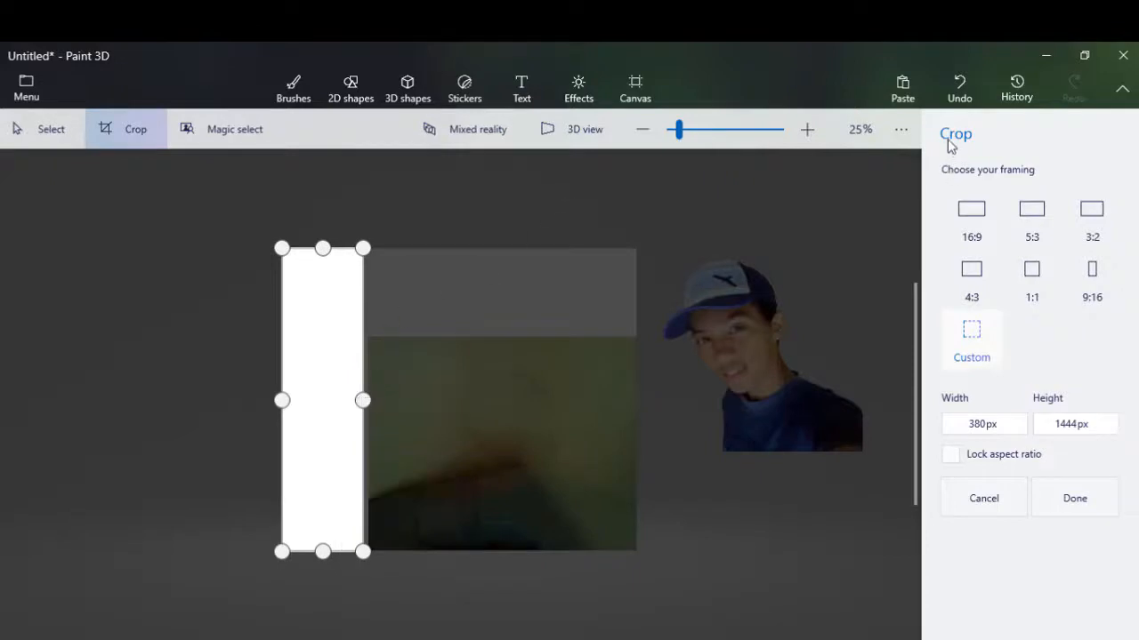
click(1068, 508)
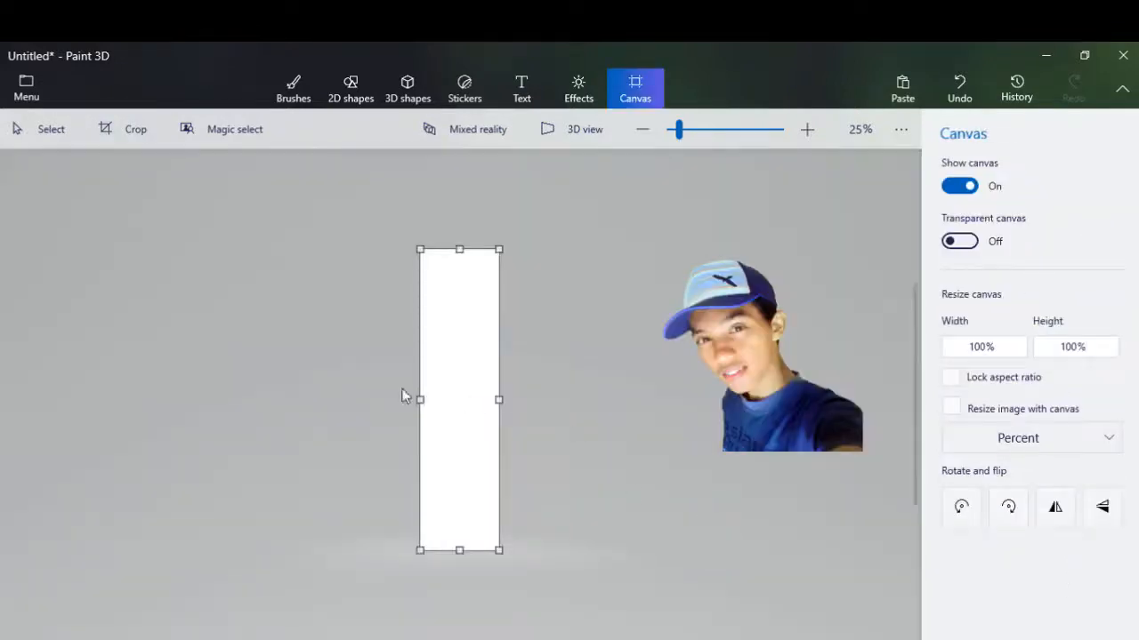
drag(419, 400, 105, 406)
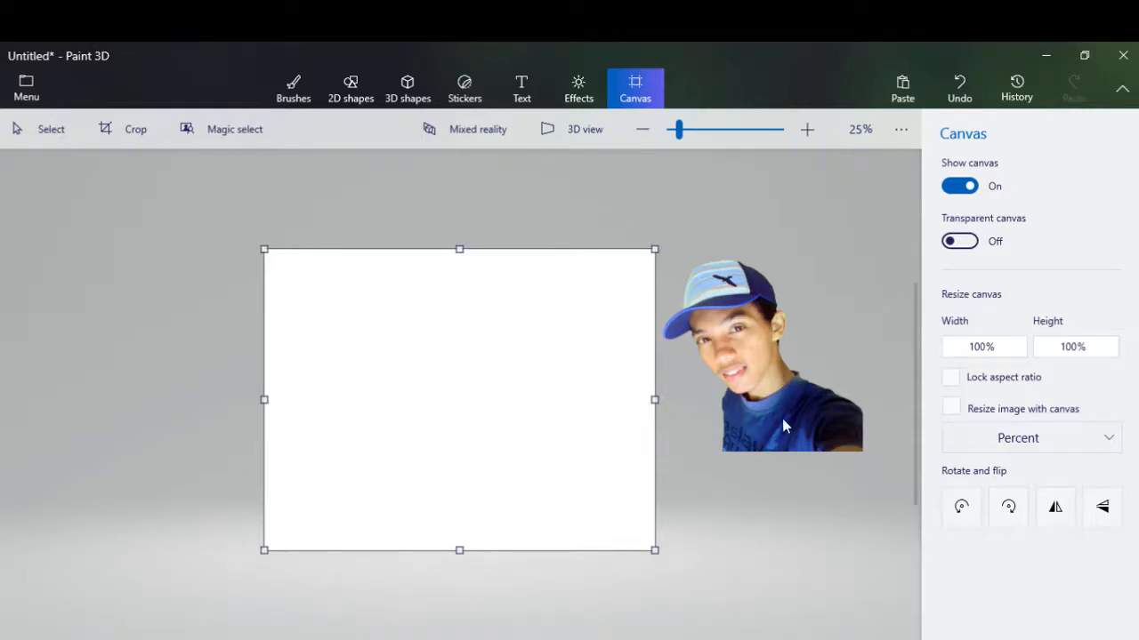
Place the person cutout in the bottom-right corner of the white canvas and fill the canvas with red.
click(760, 371)
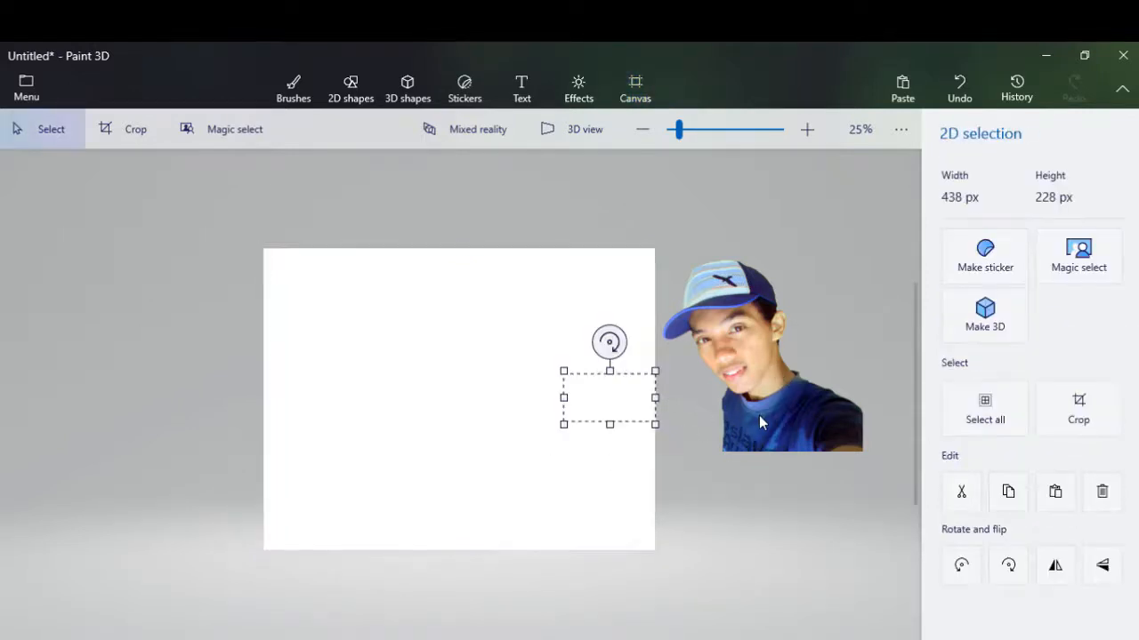
click(755, 415)
drag(755, 436, 598, 542)
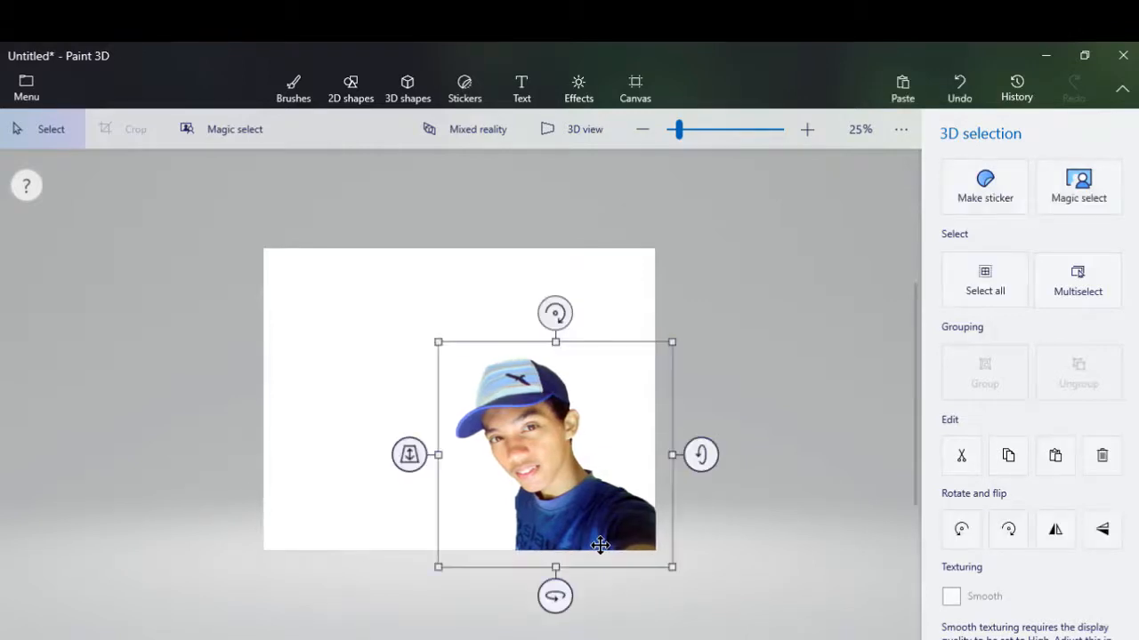
click(298, 100)
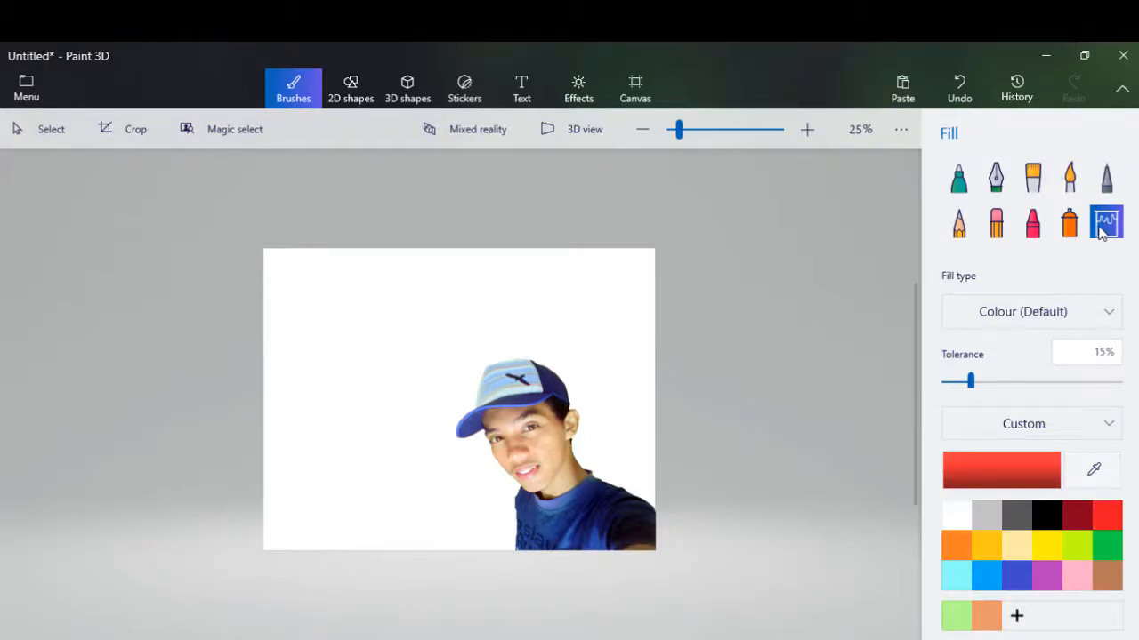
click(571, 347)
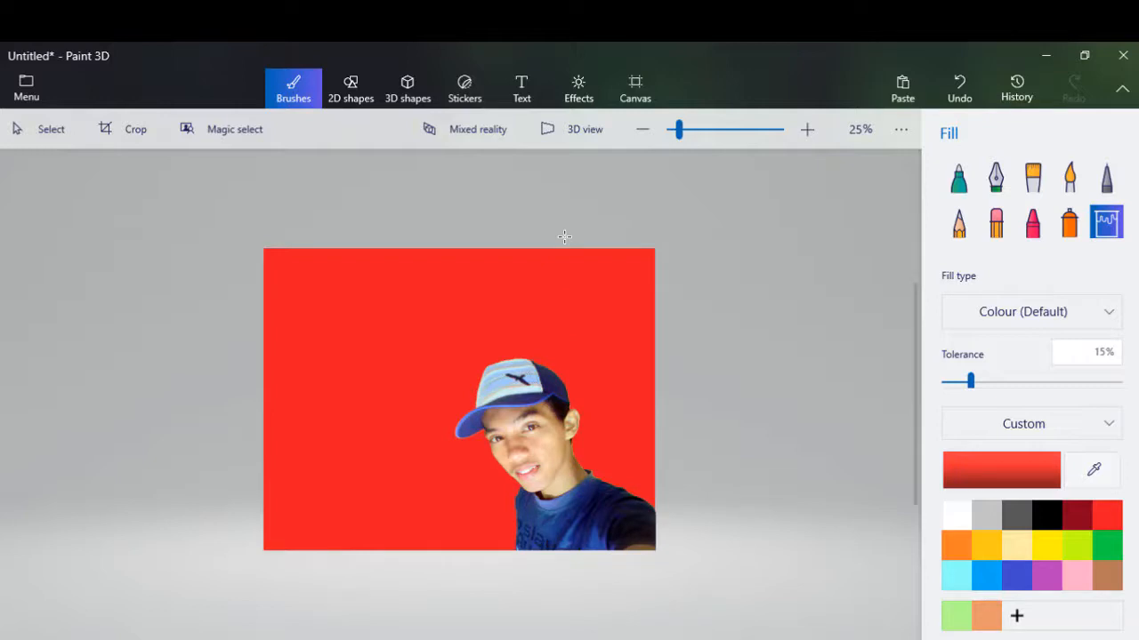
Crop the red canvas to about 892 × 1084 px around the person, trimming the surplus above and on both sides.
click(136, 136)
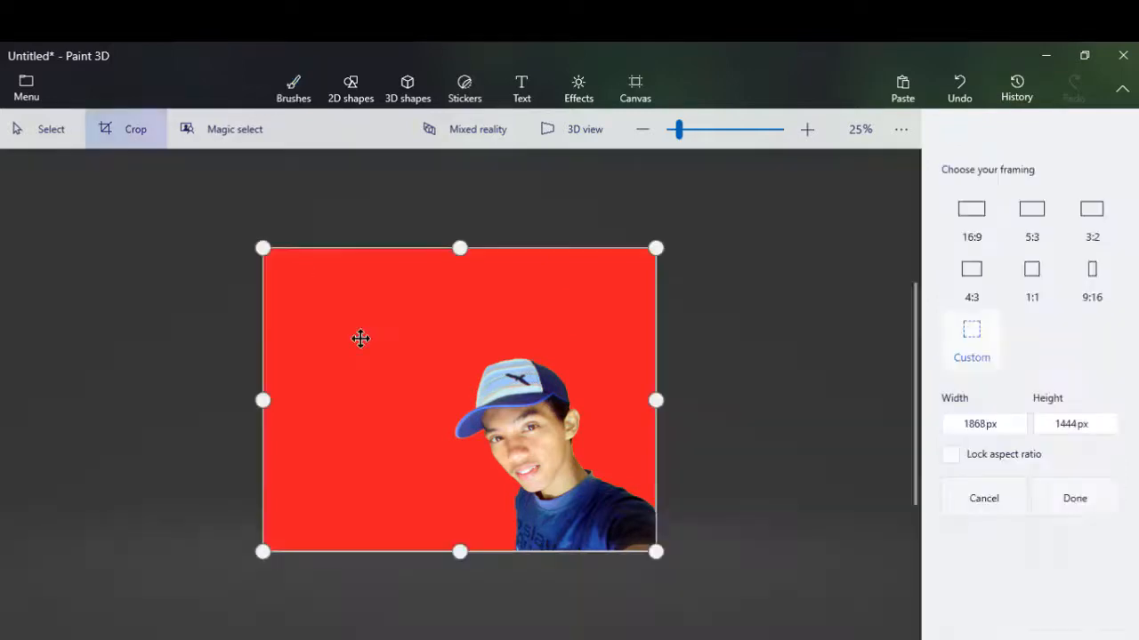
drag(262, 401, 442, 401)
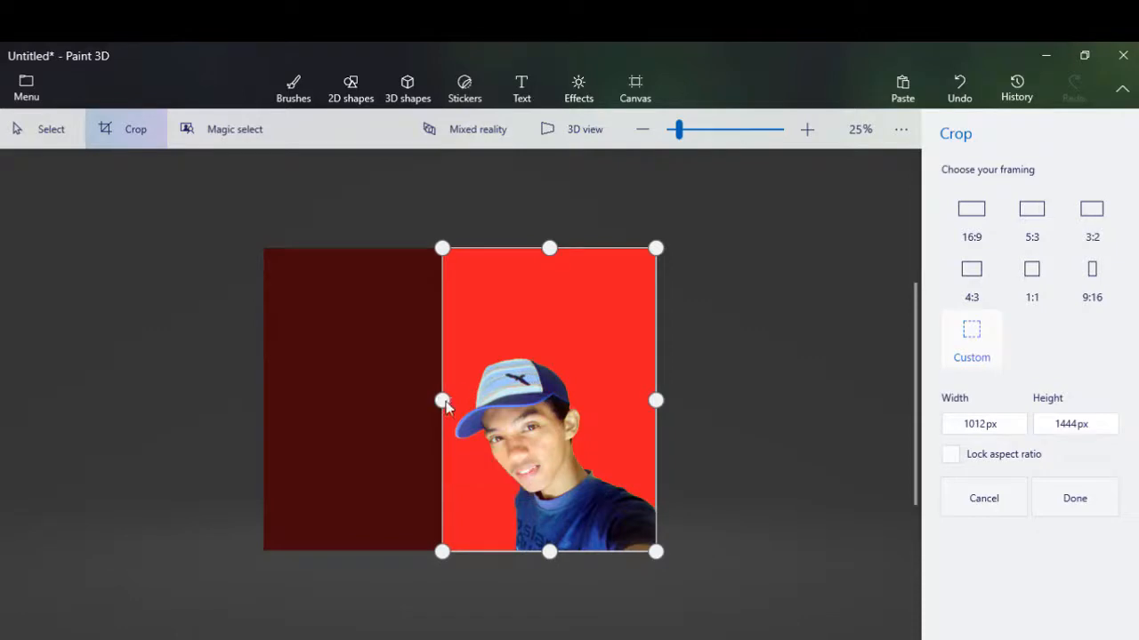
drag(549, 248, 551, 328)
drag(657, 440, 621, 438)
drag(533, 328, 539, 323)
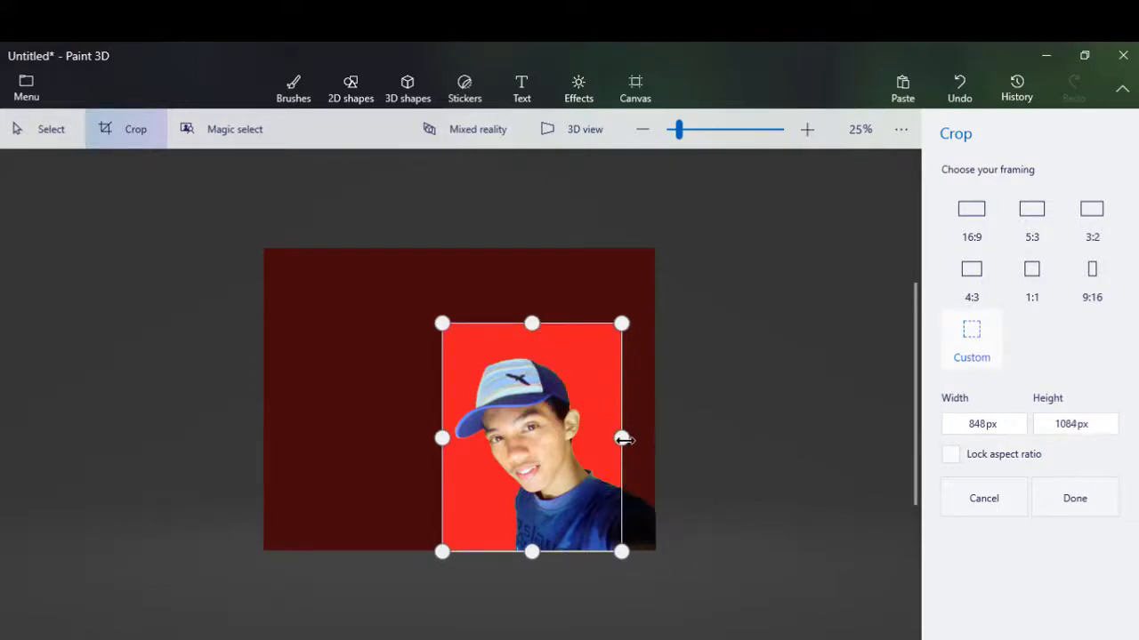
drag(622, 437, 630, 438)
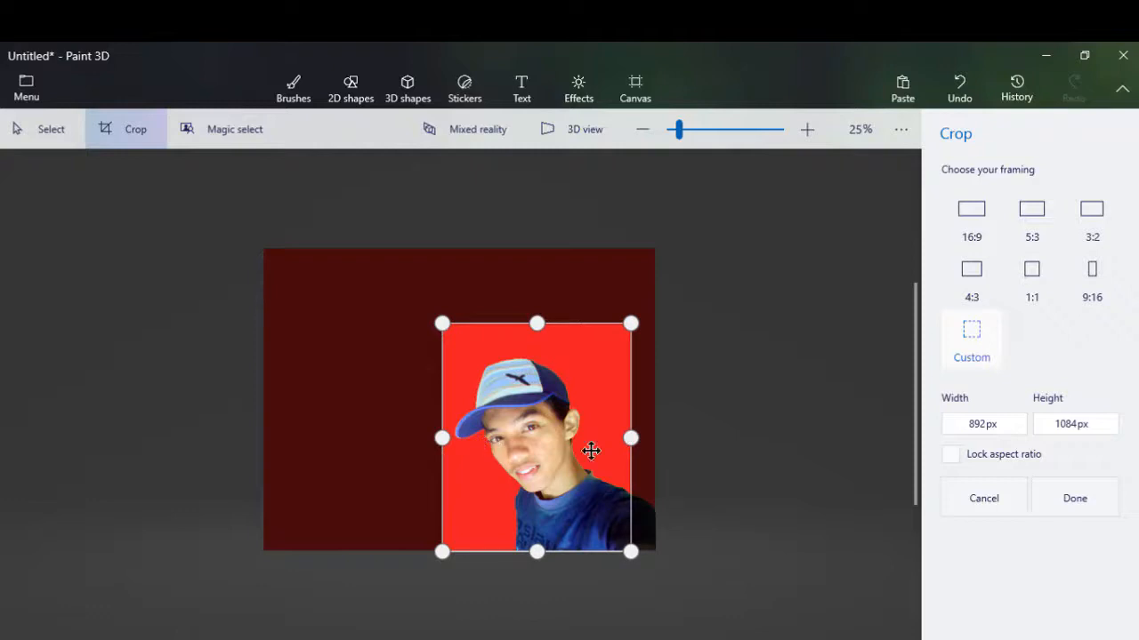
click(1070, 502)
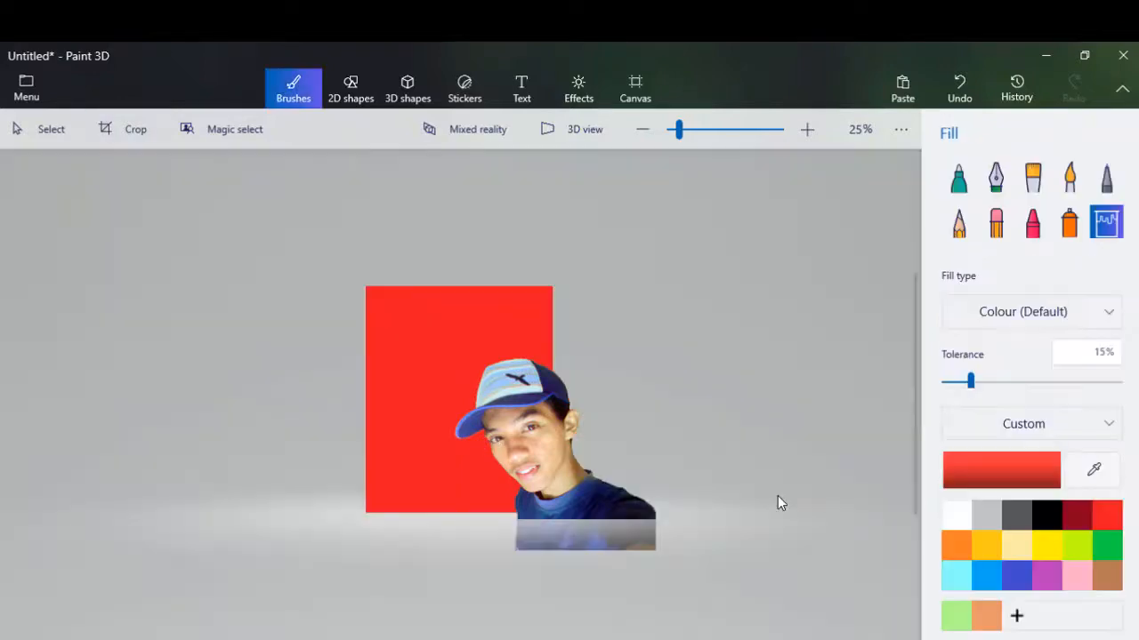
Move the person cutout onto the cropped red canvas and shrink it slightly to fit inside, with the shoulder at the bottom-right corner.
click(574, 502)
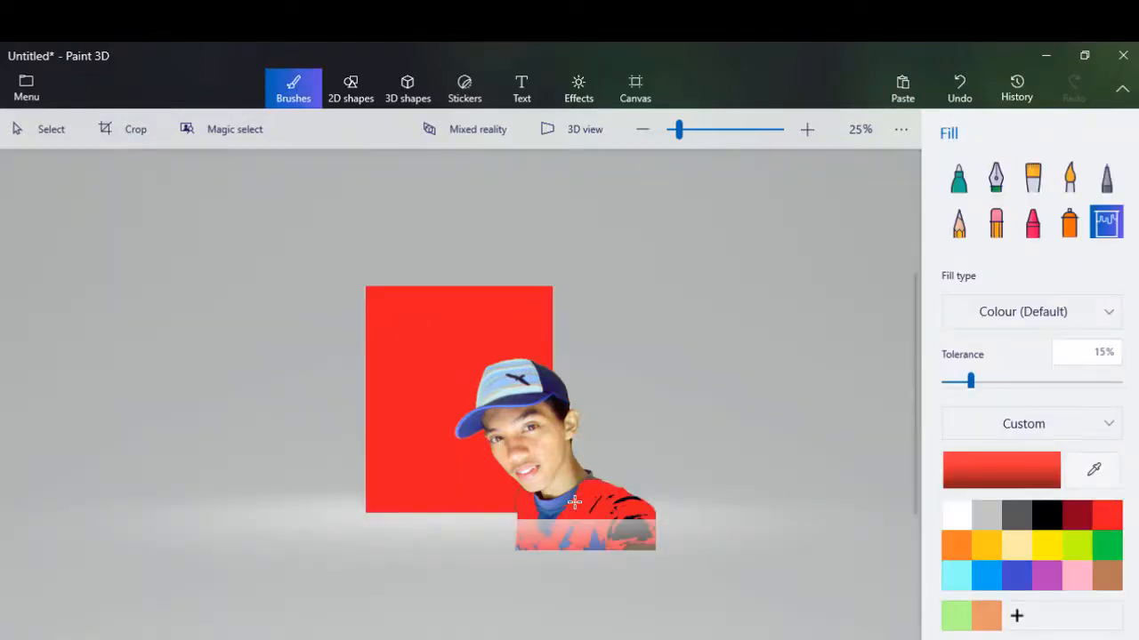
click(959, 86)
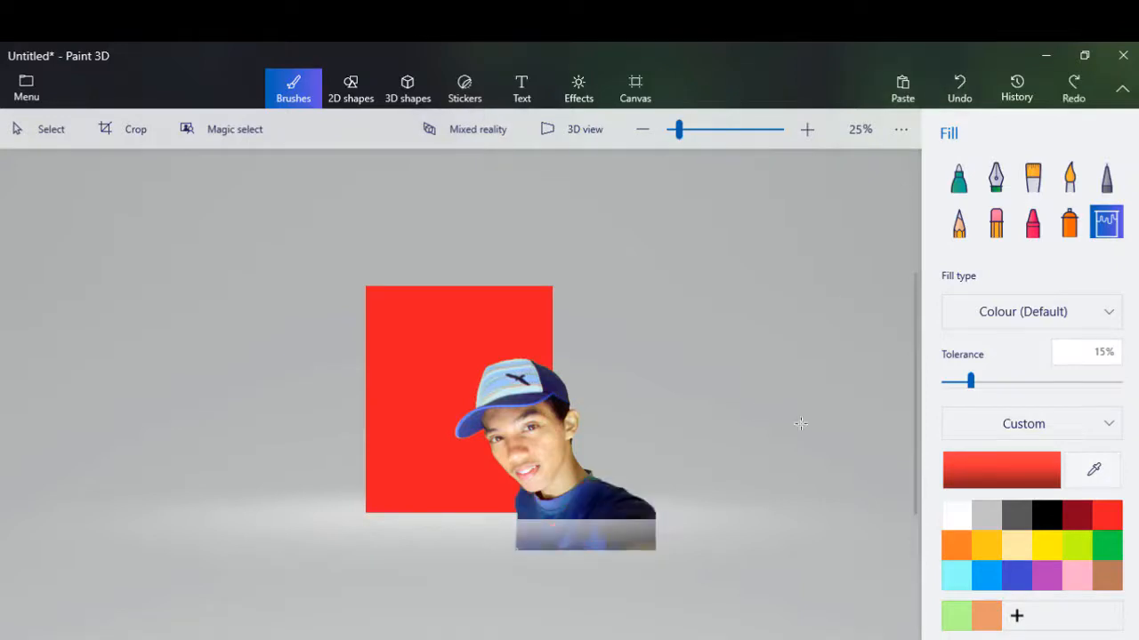
click(60, 134)
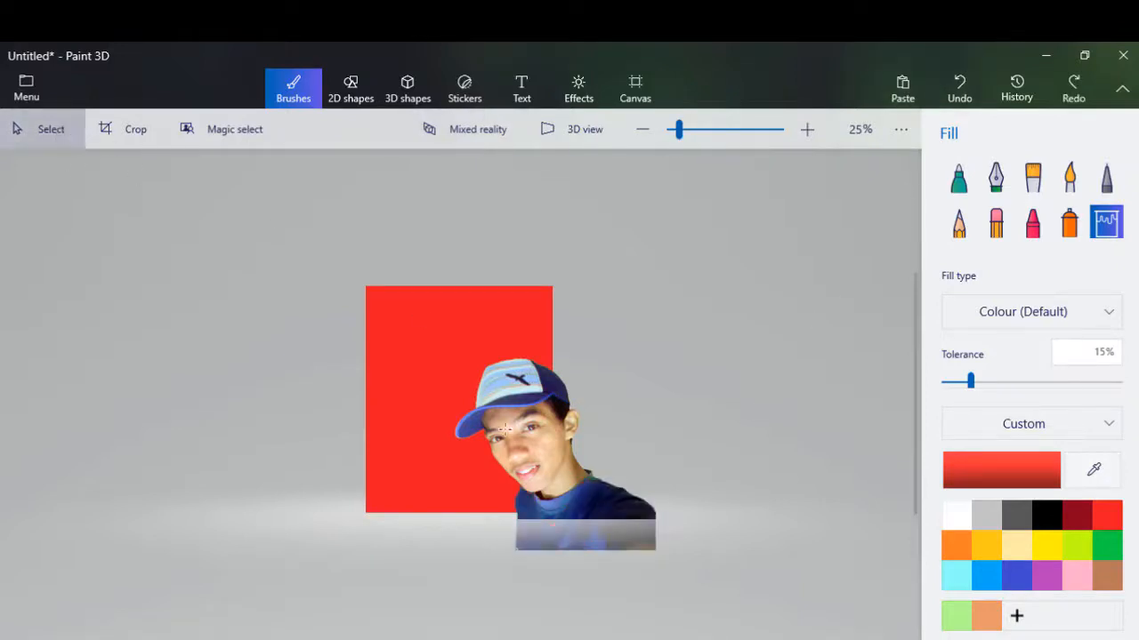
click(579, 502)
drag(579, 493, 475, 459)
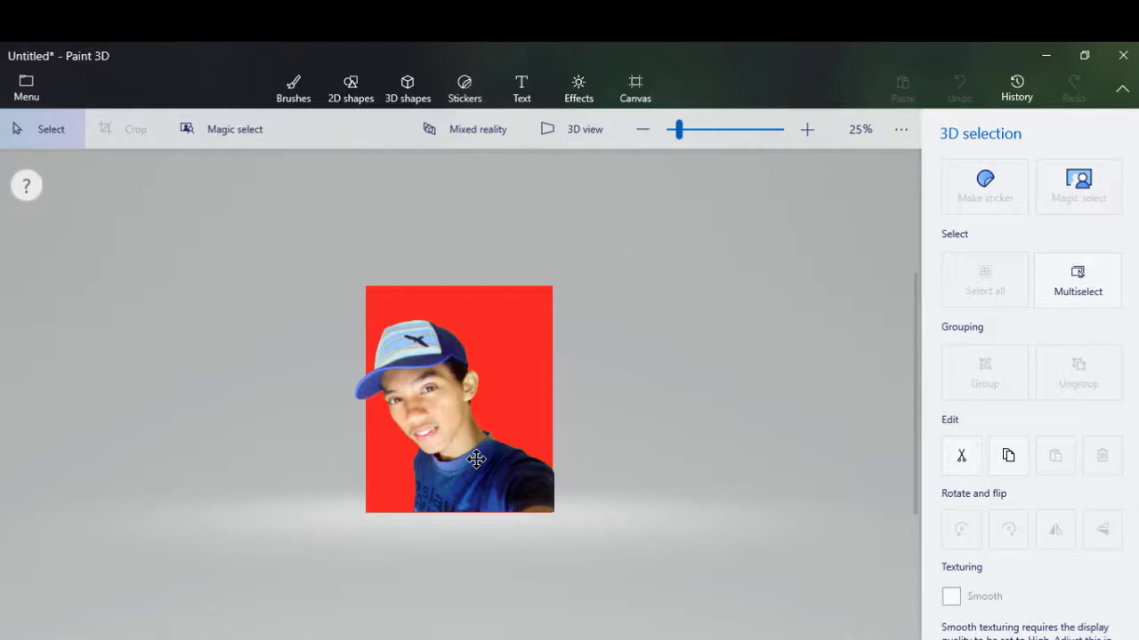
drag(476, 459, 475, 459)
mouse_move(333, 303)
mouse_down()
mouse_move(382, 343)
mouse_move(362, 331)
mouse_up()
click(624, 345)
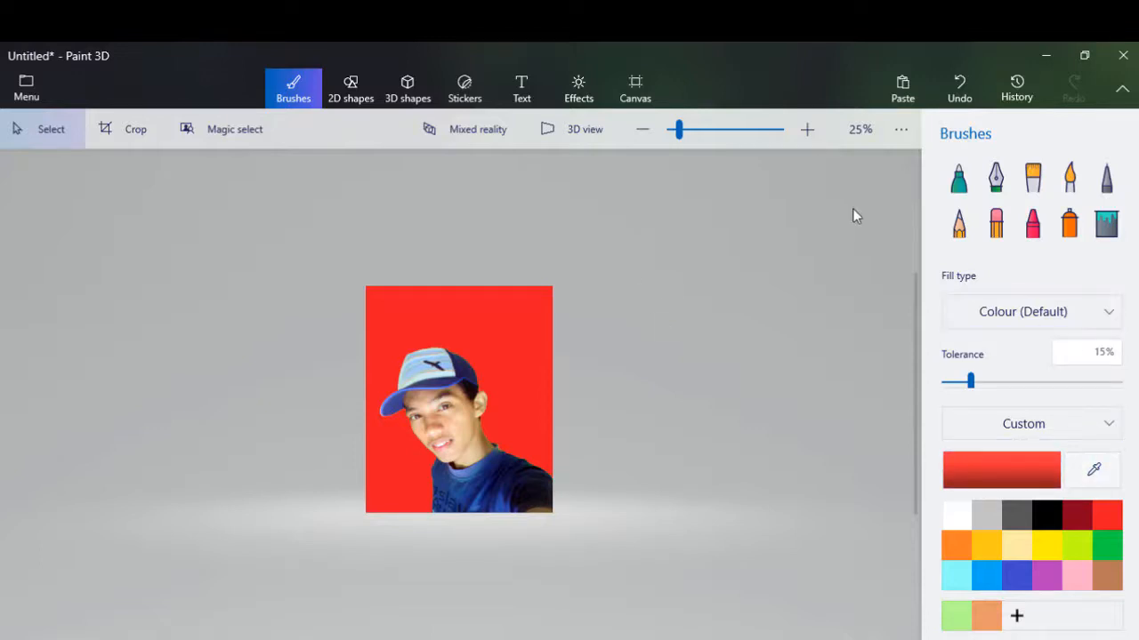
Fill the background behind the person in turn with blue, green, yellow, purple and black.
click(1105, 223)
click(1017, 574)
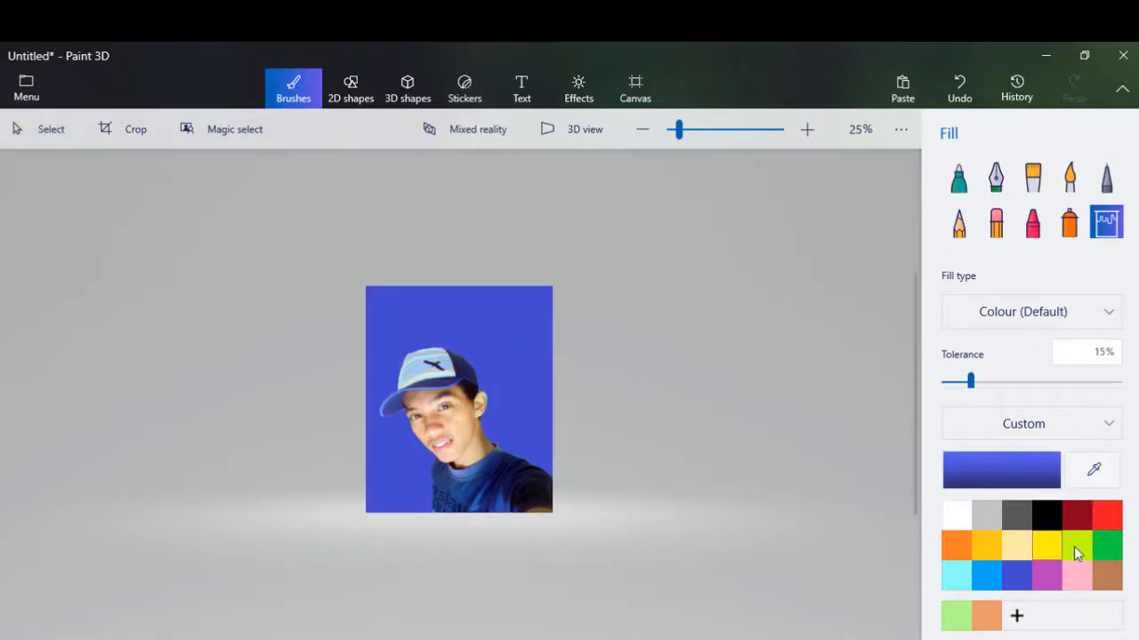
click(1107, 544)
click(500, 321)
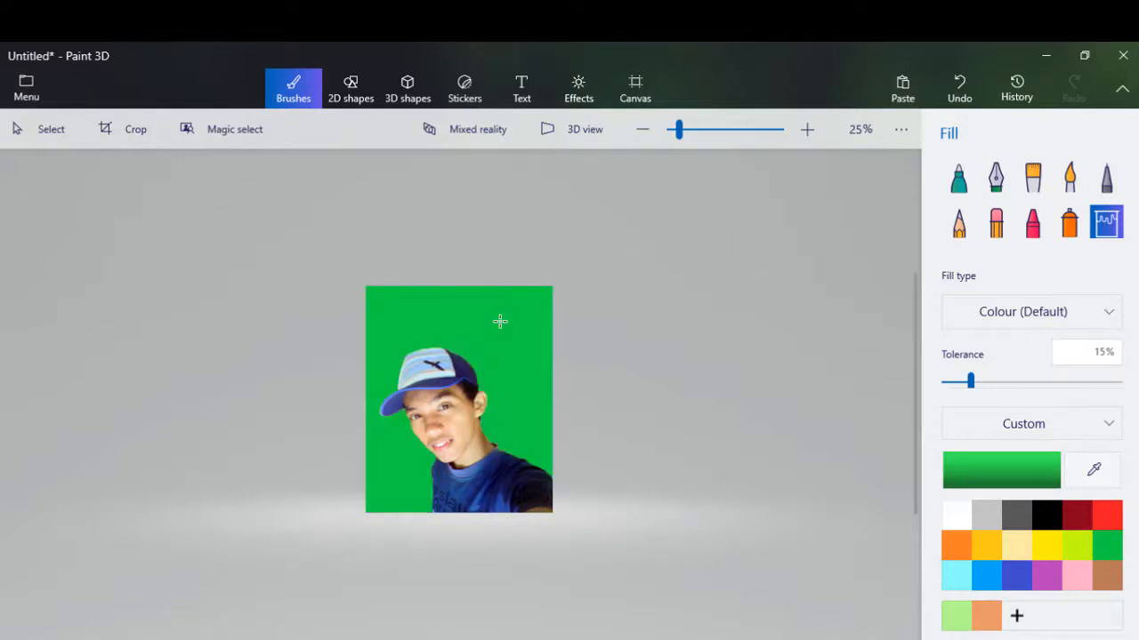
click(1047, 550)
click(508, 330)
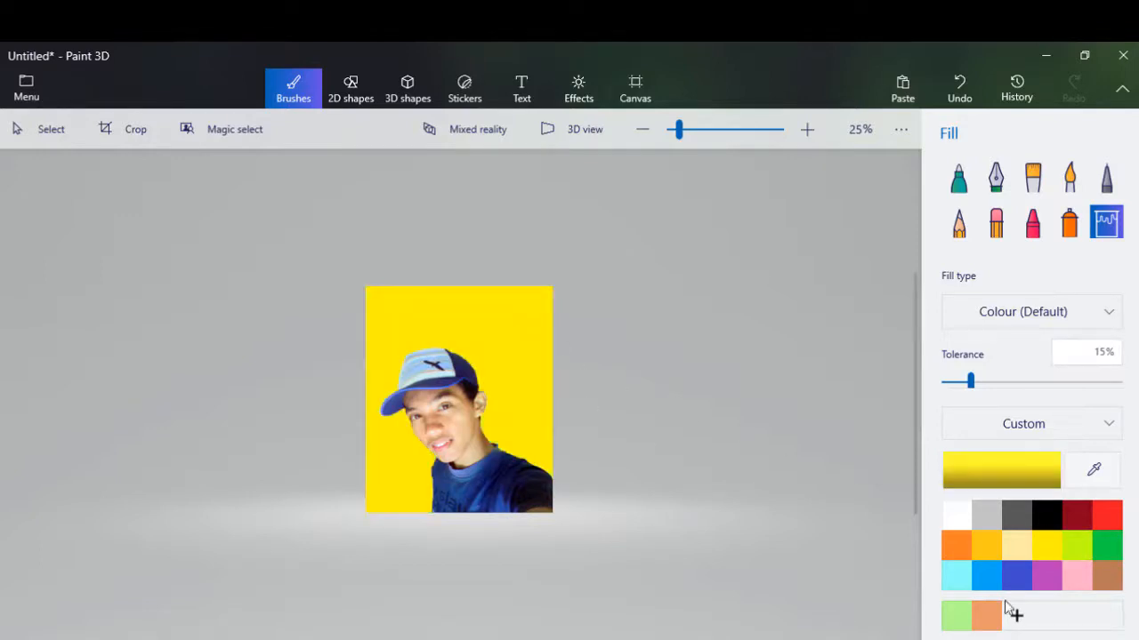
click(1047, 576)
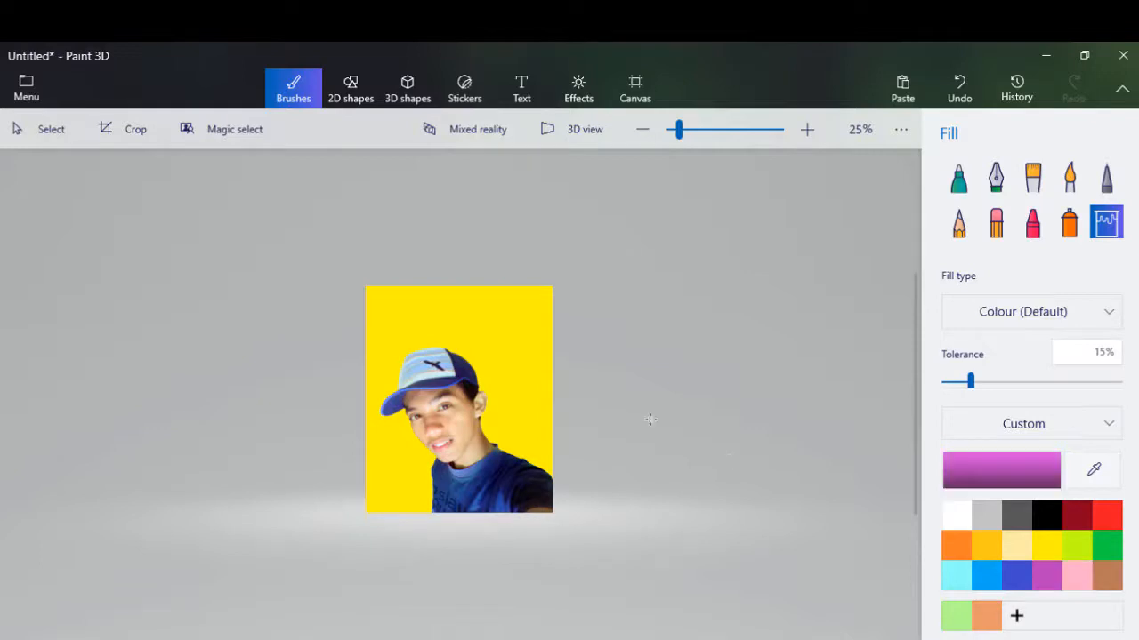
click(479, 339)
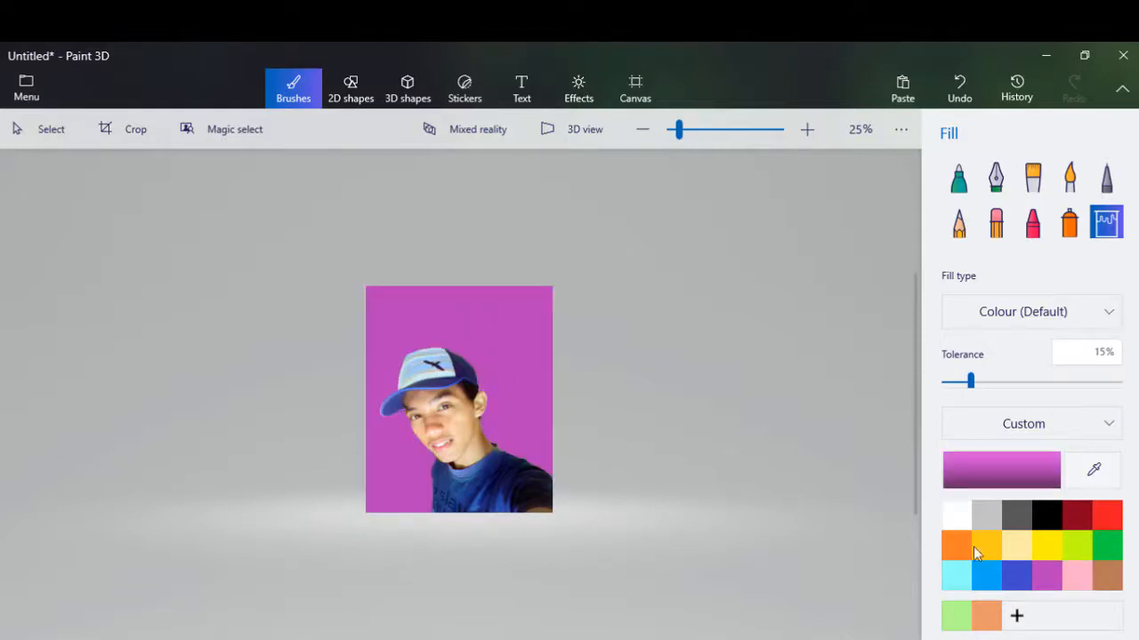
click(1046, 515)
click(512, 330)
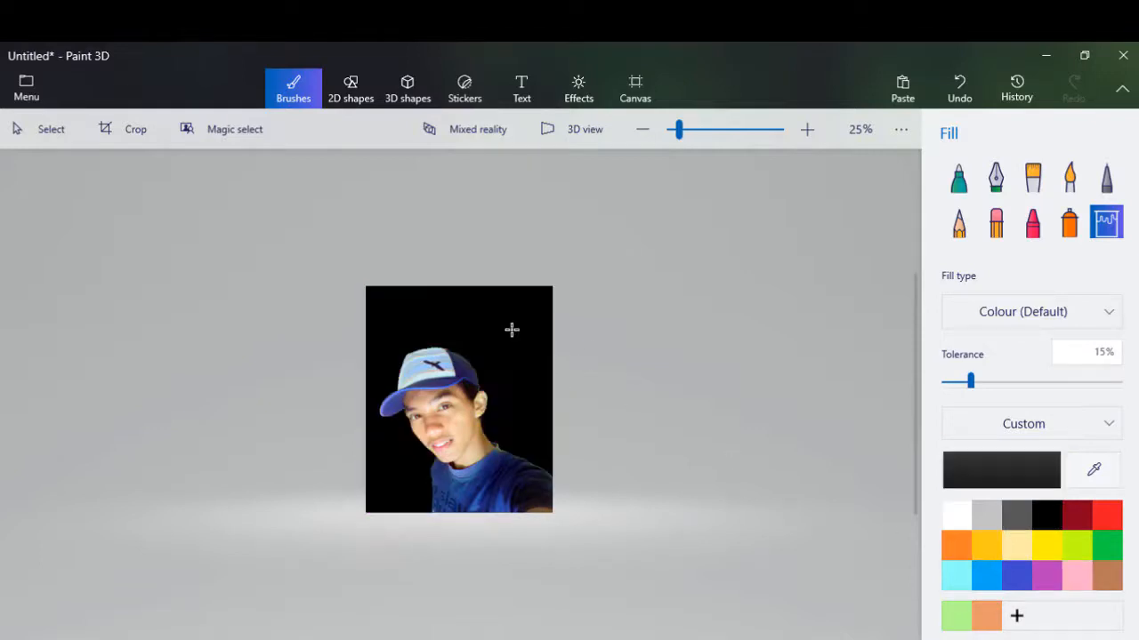
Fill the background behind the person with white.
click(953, 516)
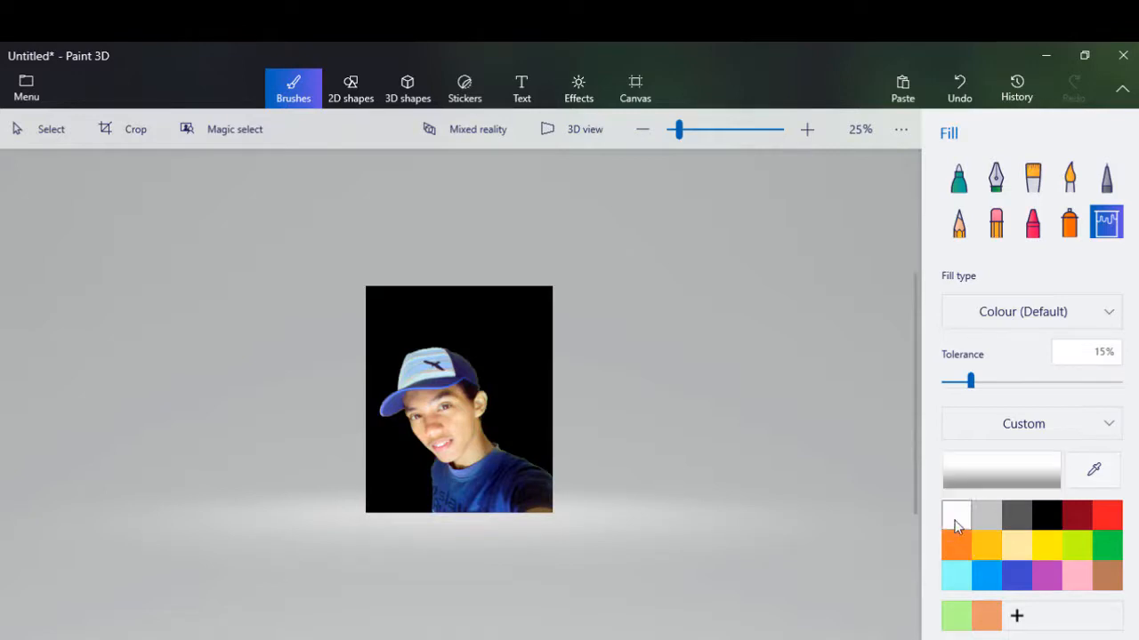
click(535, 336)
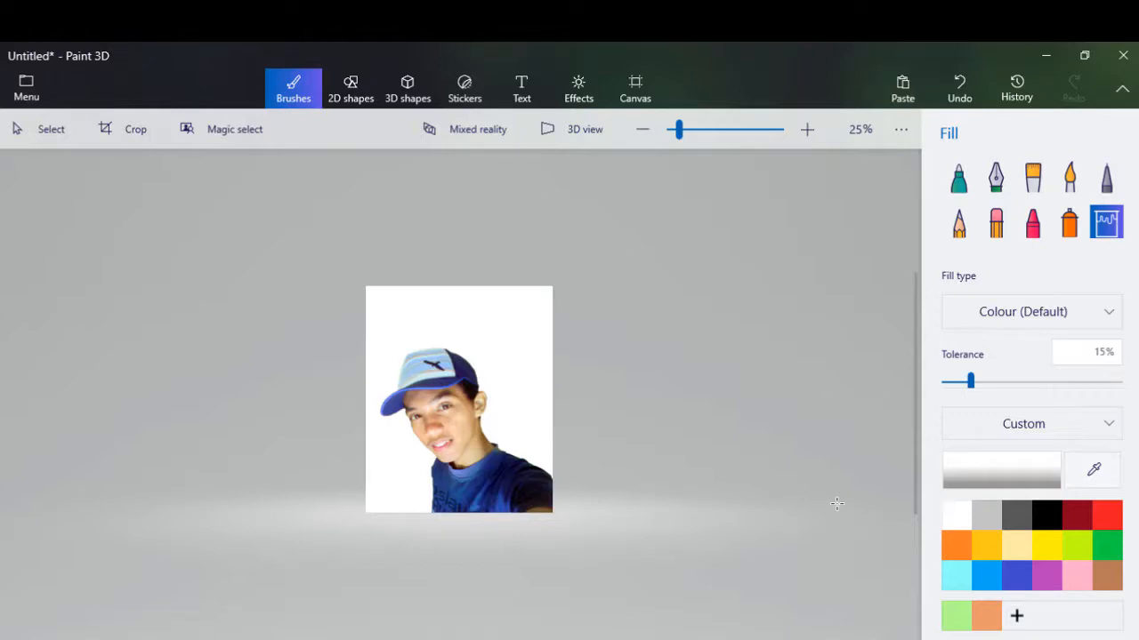
Add the 2D text "Mudah kan???" and place it on the white background above the person's cap.
click(516, 84)
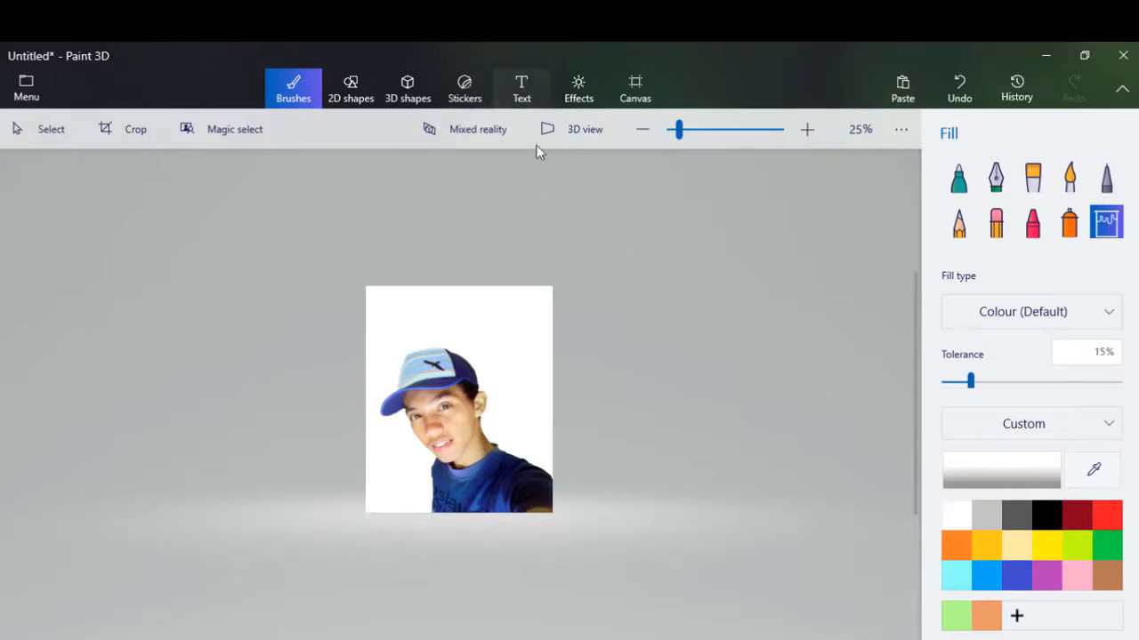
click(471, 317)
drag(557, 347, 706, 354)
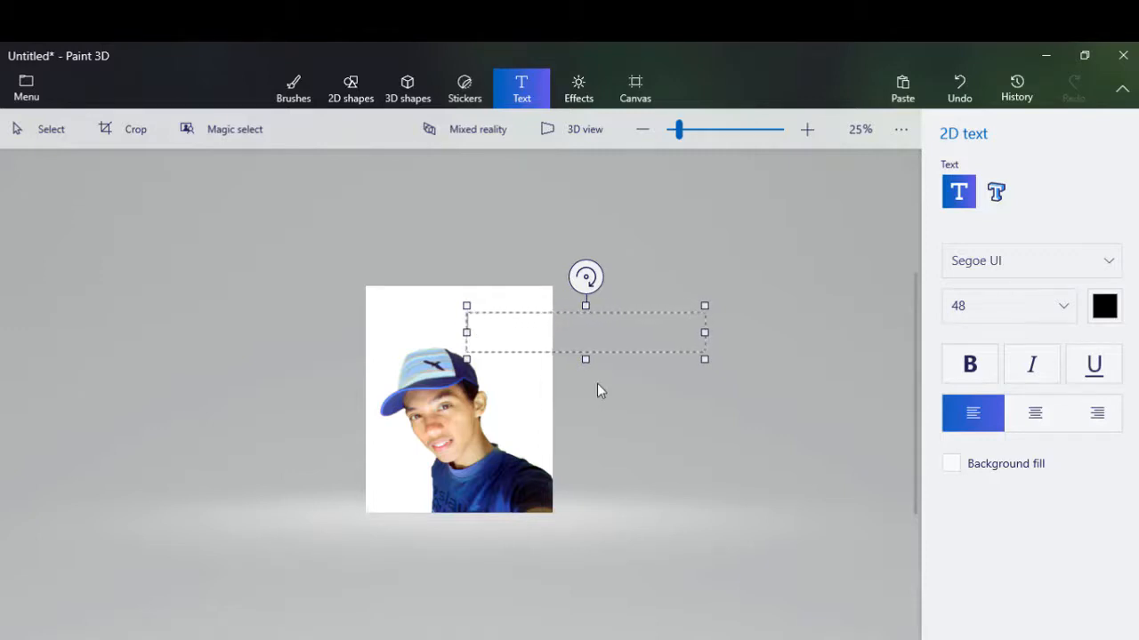
text(Mudah kan???)
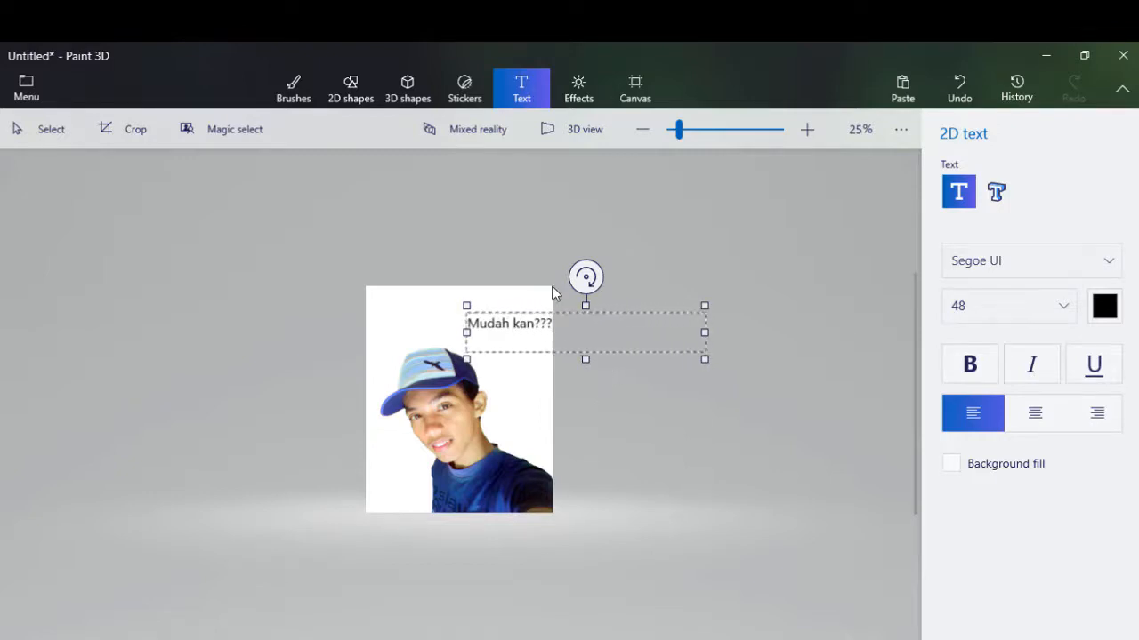
drag(567, 361, 483, 347)
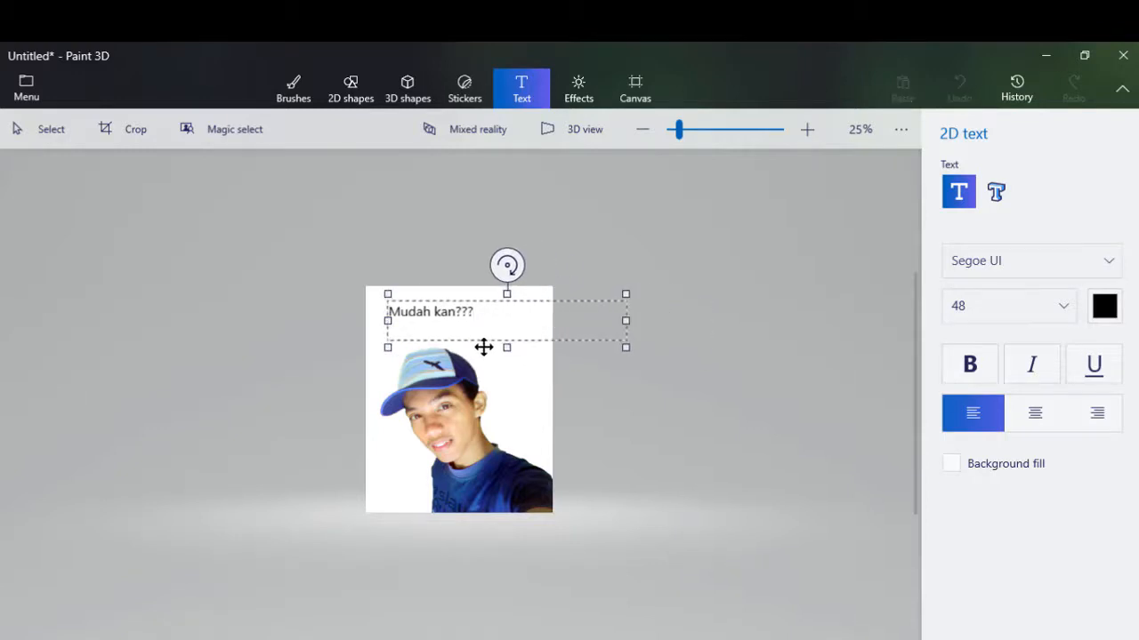
click(686, 401)
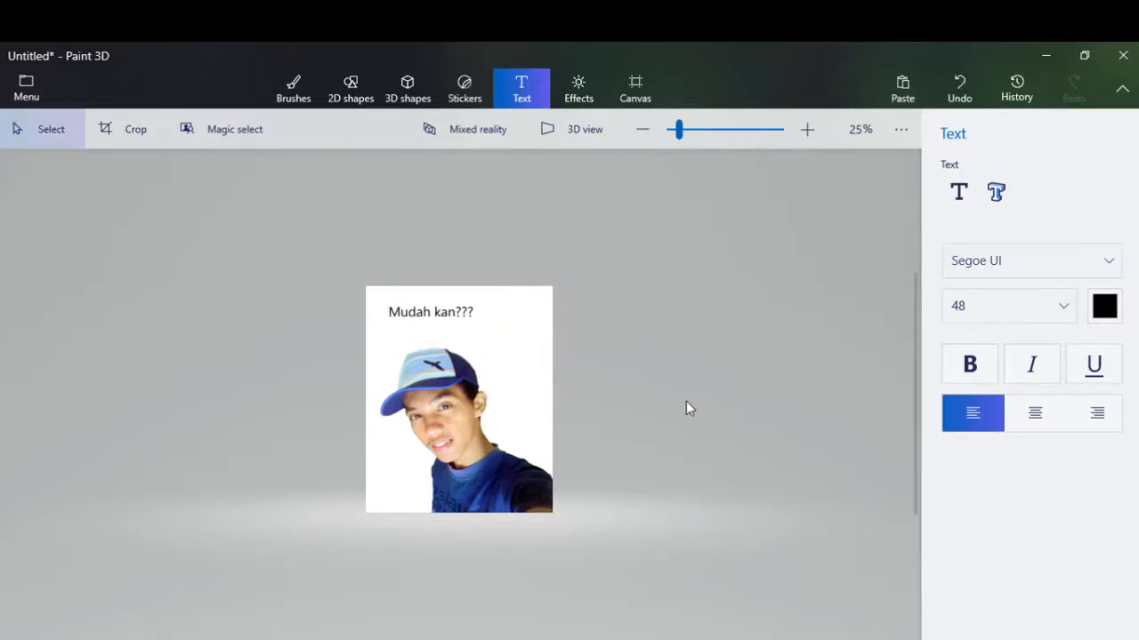
Start saving the picture as an image copy and set its file type to JPEG.
click(1124, 56)
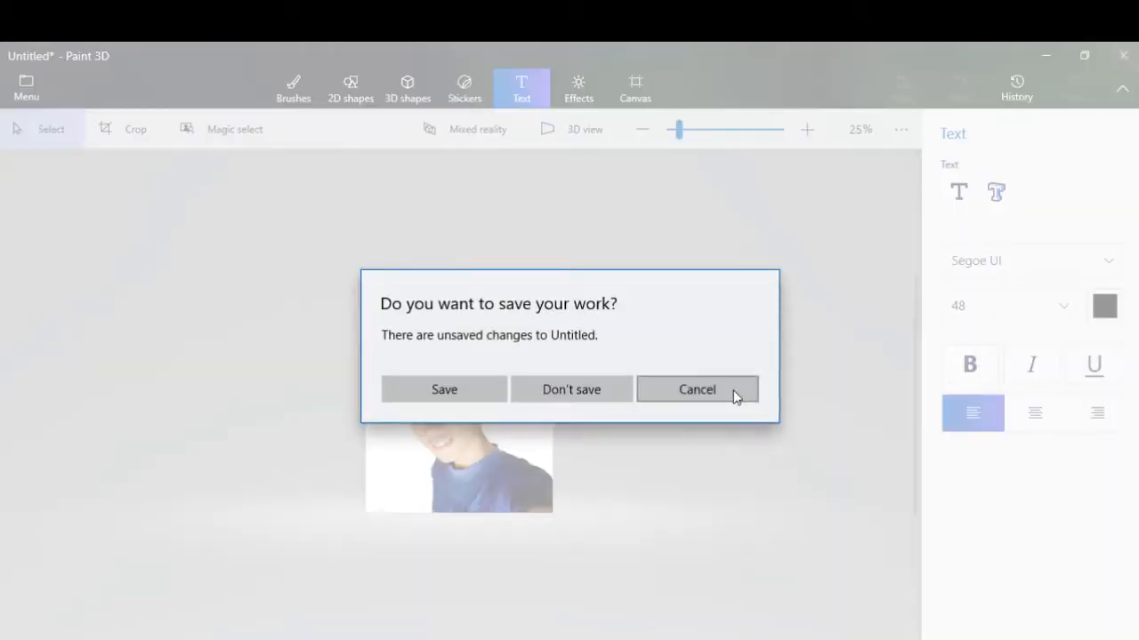
click(697, 389)
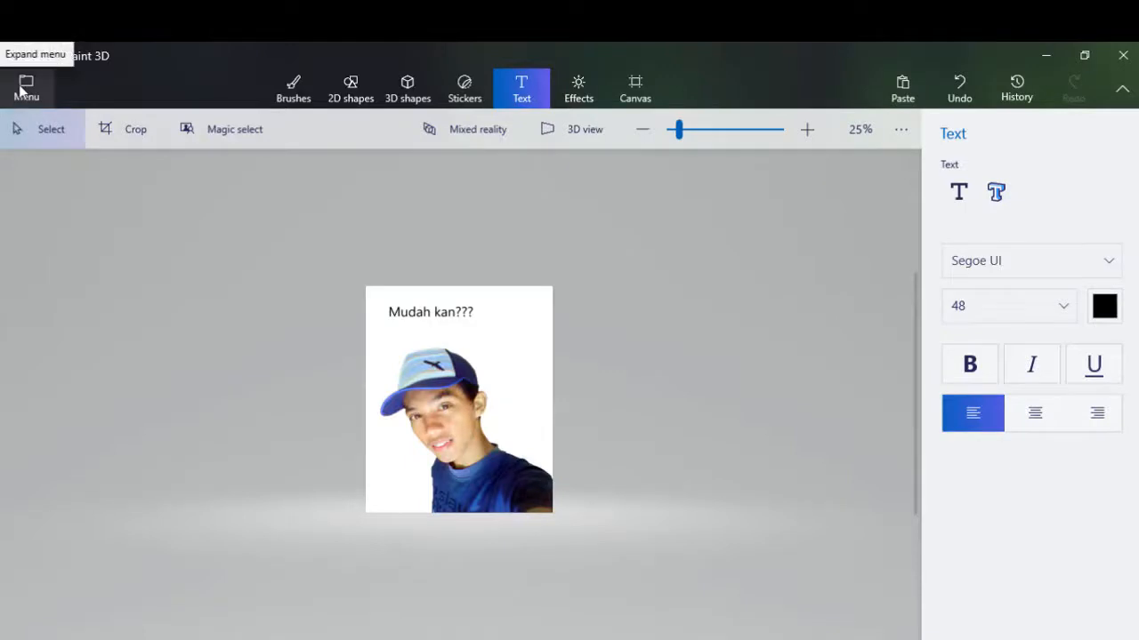
click(21, 89)
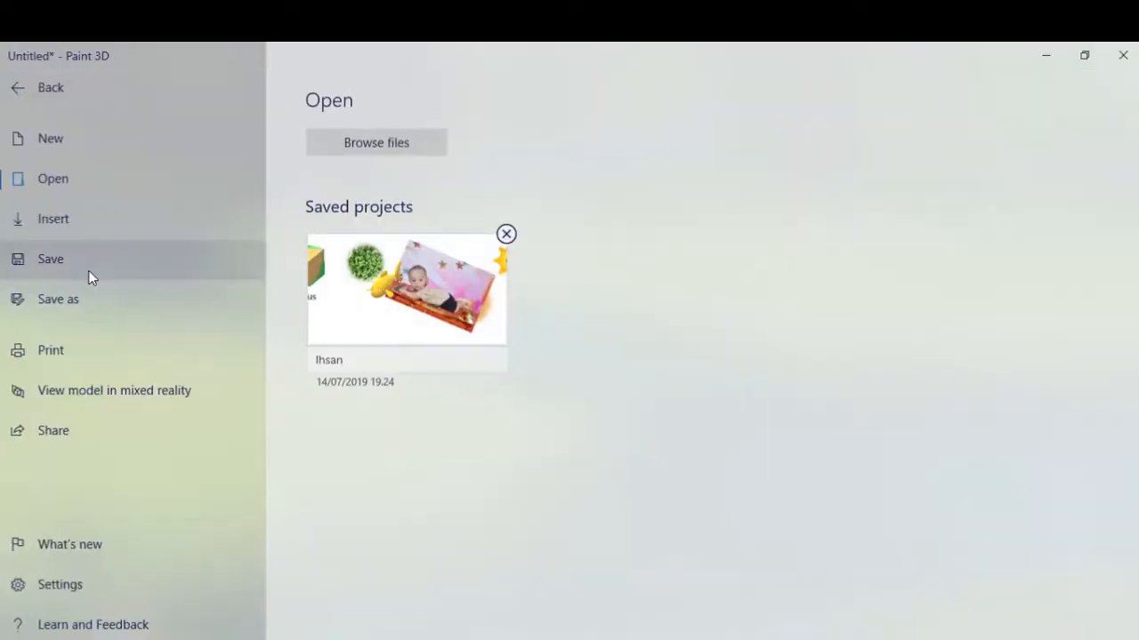
click(95, 302)
click(336, 222)
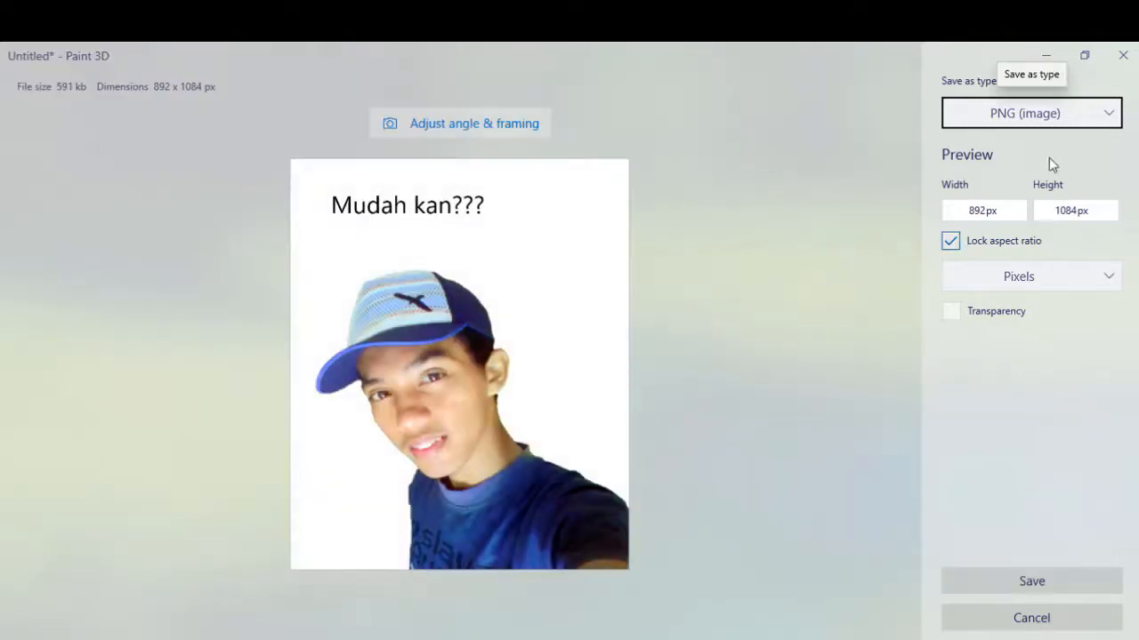
click(1114, 116)
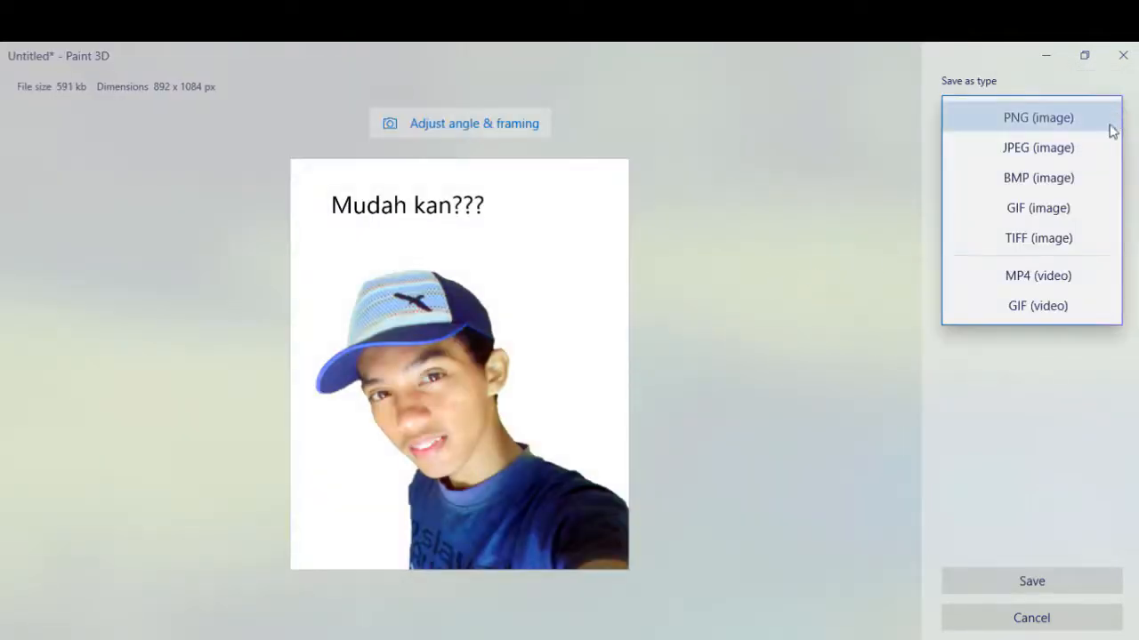
click(1088, 149)
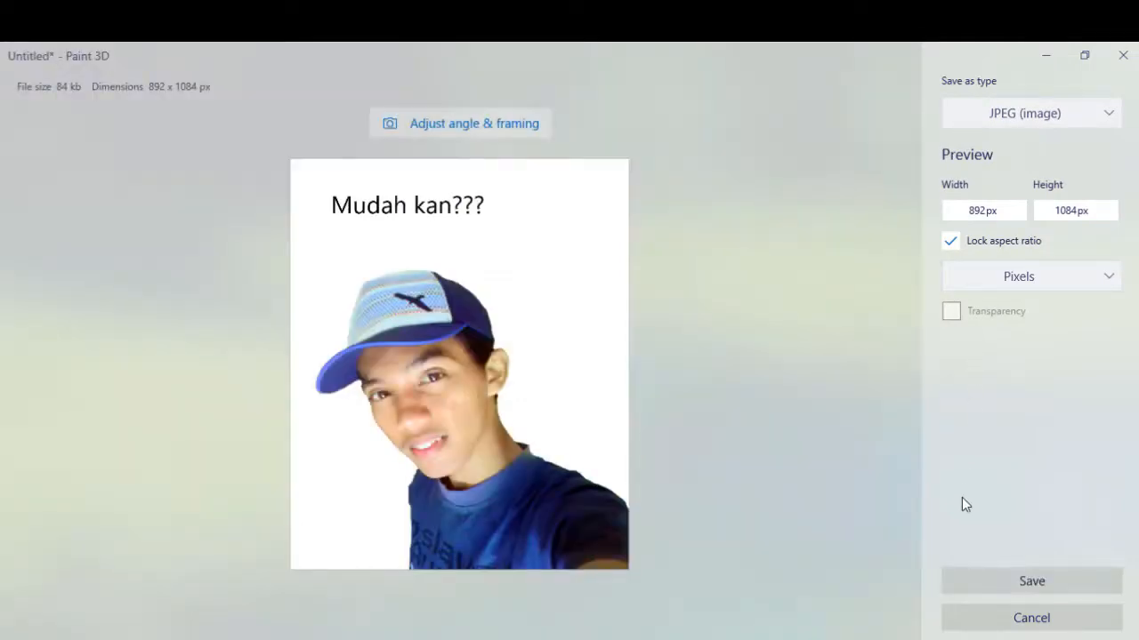
Save the JPEG in the Pictures library under the file name 17, and close the program without saving the project.
click(1003, 578)
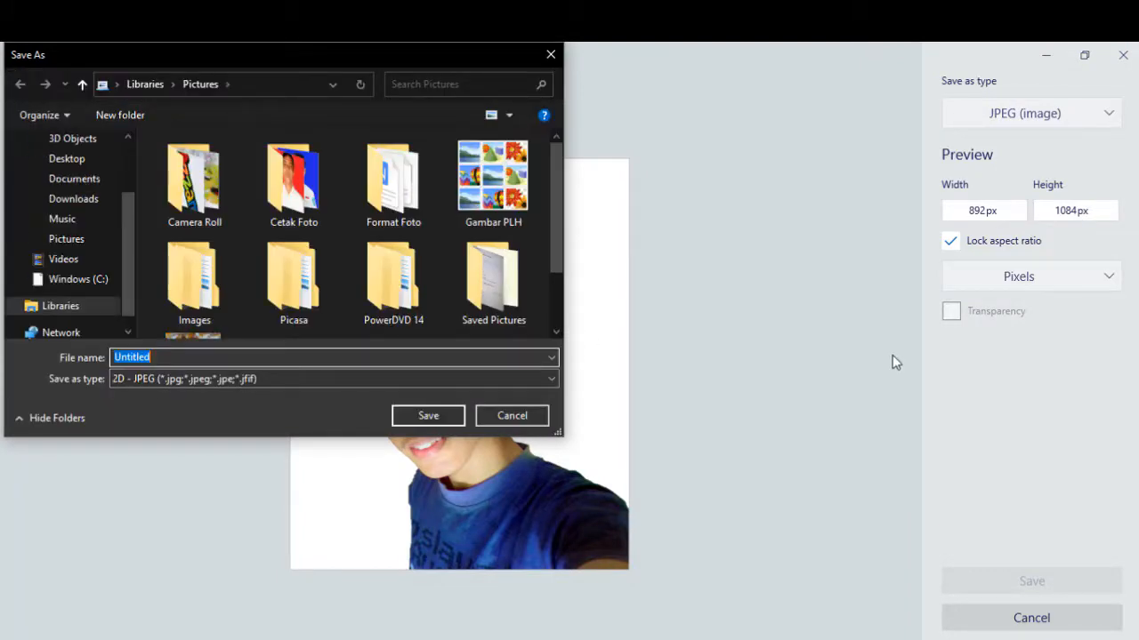
text(17)
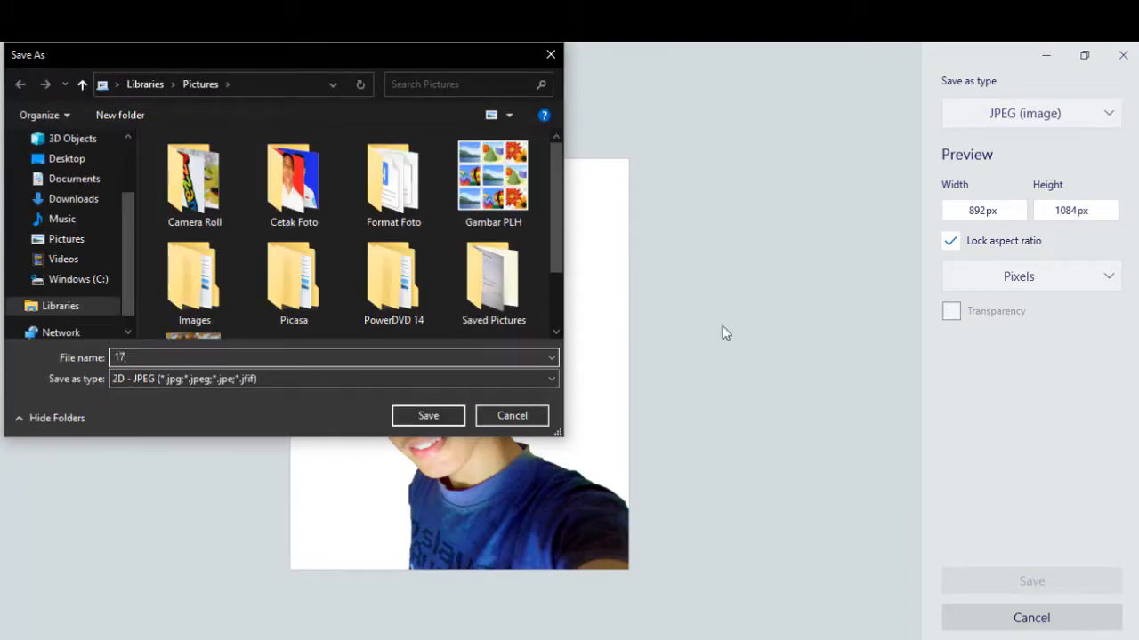
click(427, 416)
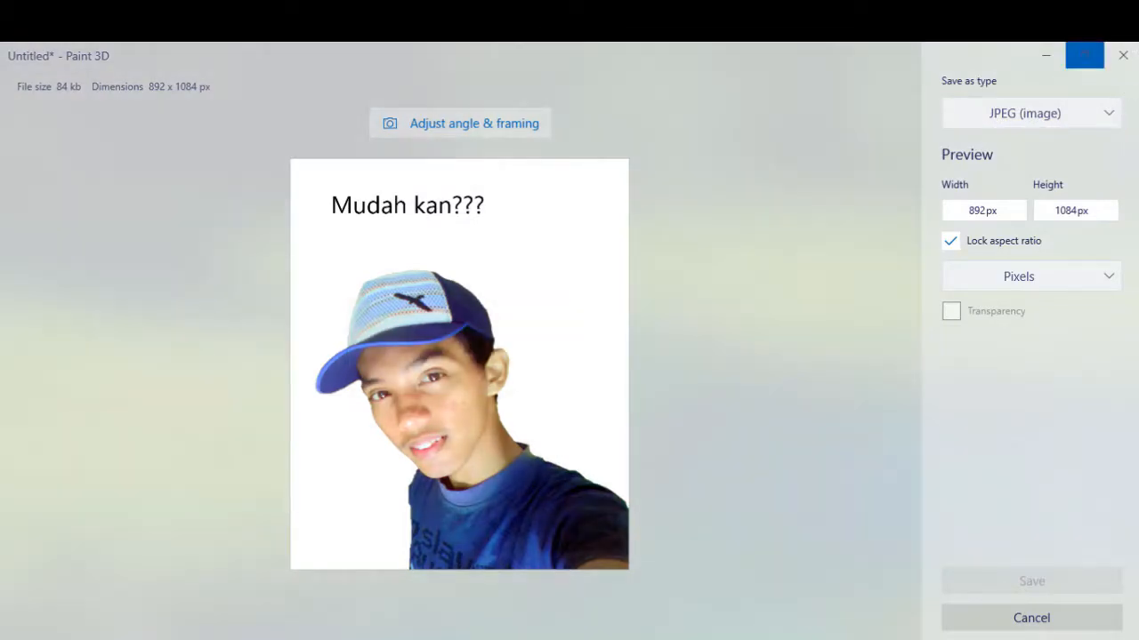
click(1122, 57)
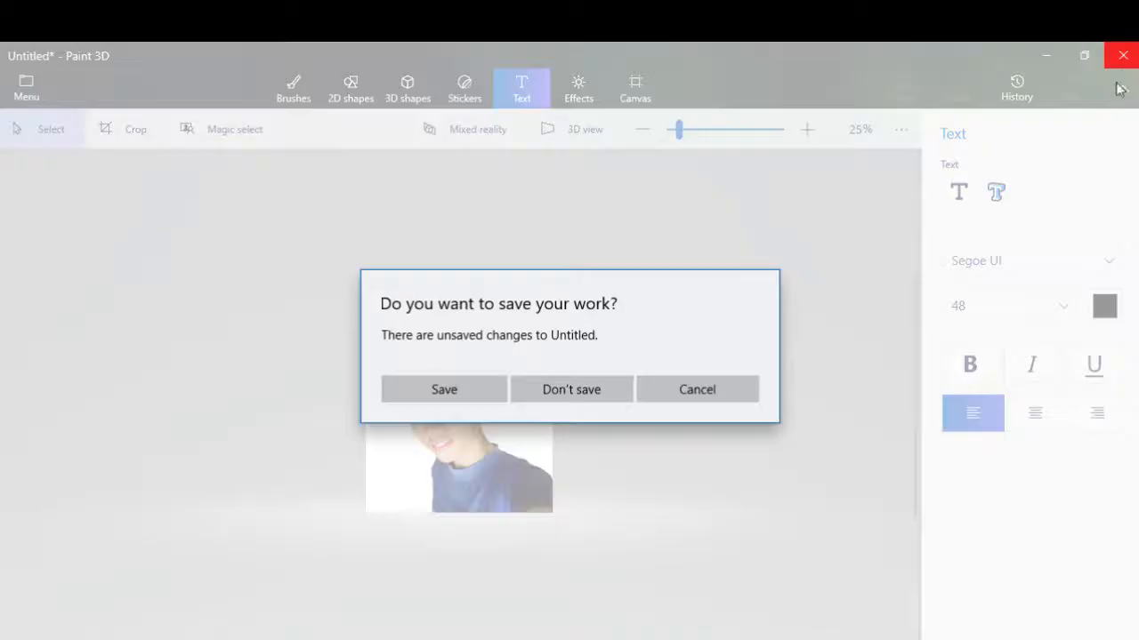
click(573, 397)
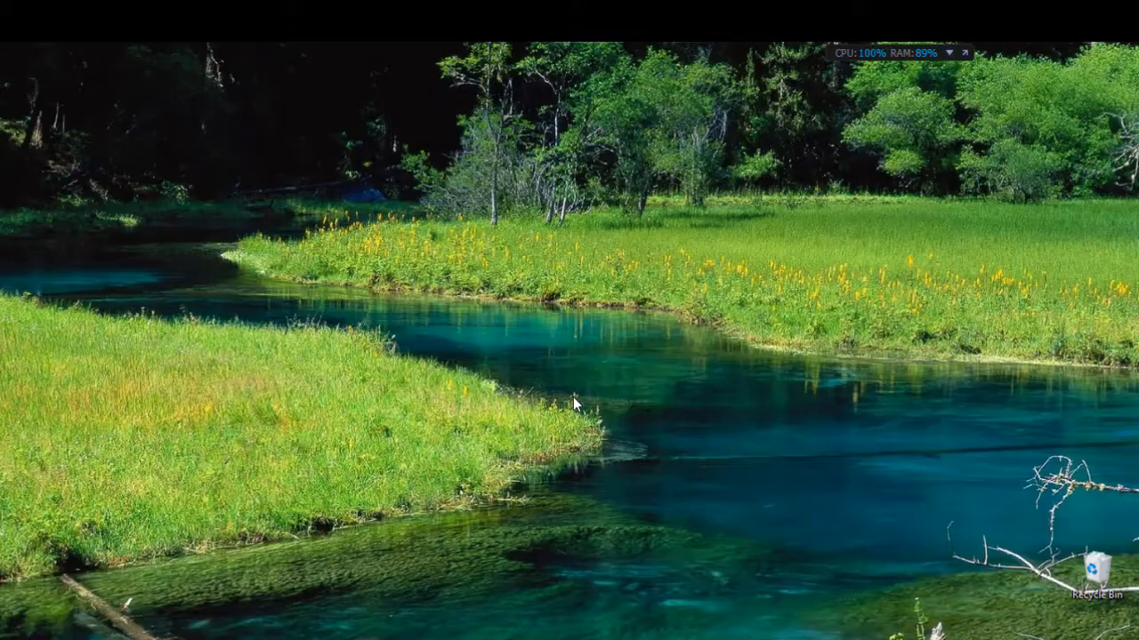